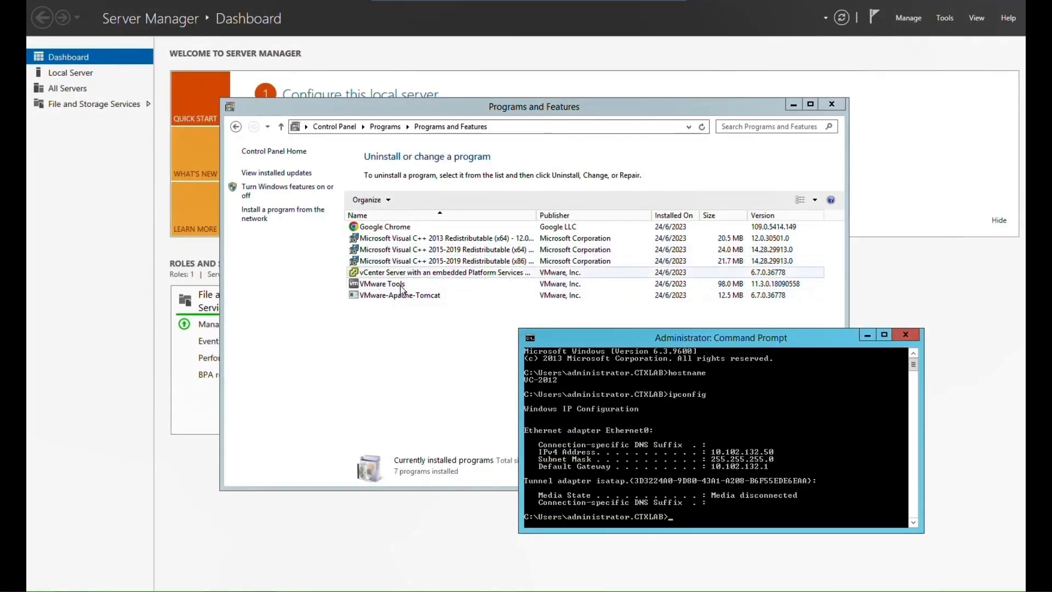
Check the installed vCenter Server with embedded Platform Services Controller version in Programs and Features.
{"action": "left_click", "coordinate": [394, 273]}
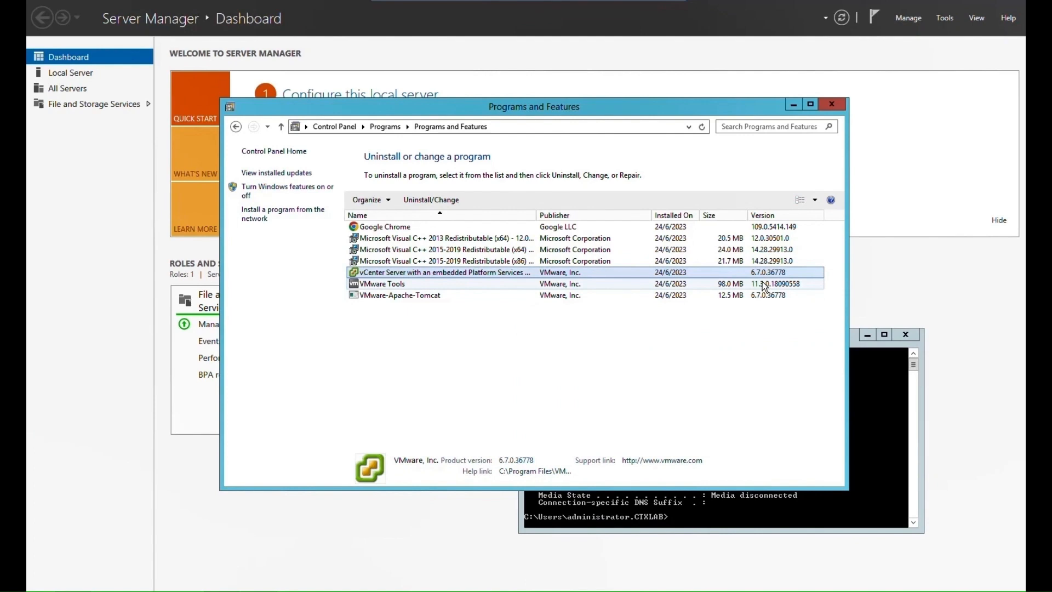
{"action": "left_click", "coordinate": [891, 390]}
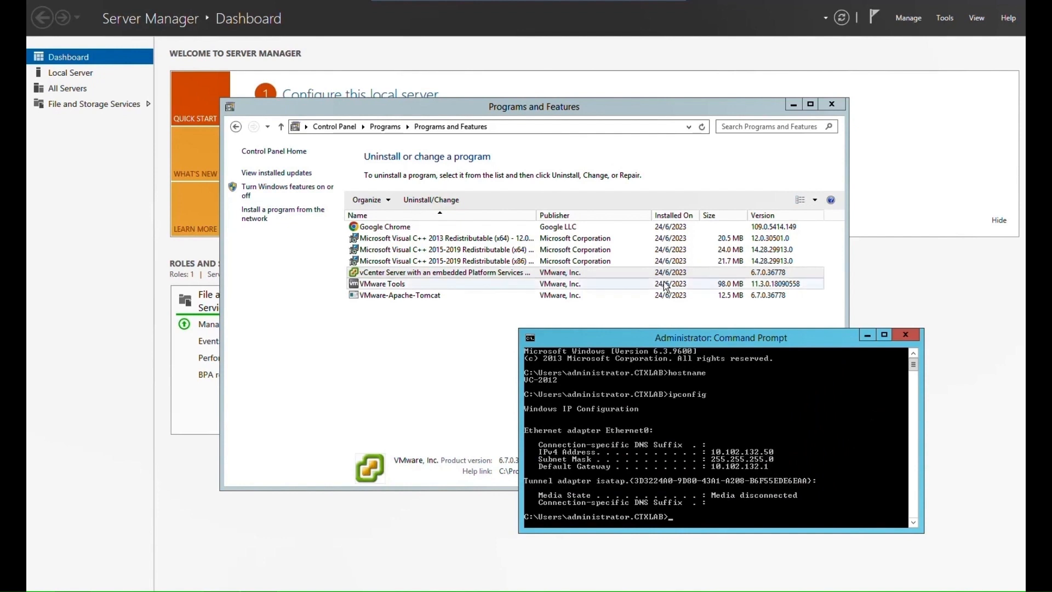
{"action": "left_click", "coordinate": [651, 2]}
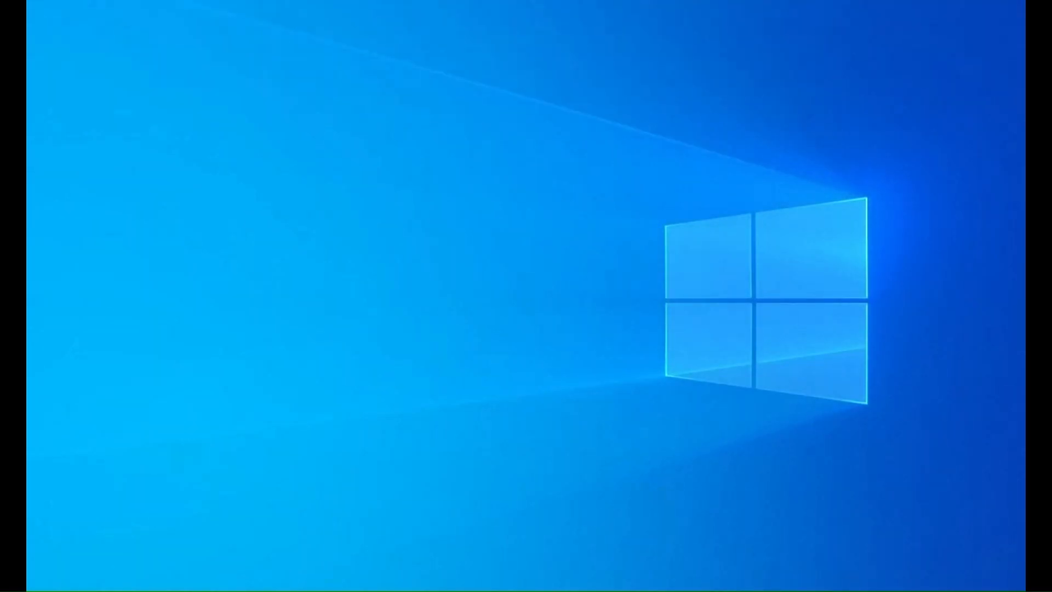
In the Interoperability Matrix, change the vCenter Server version to 7.0U3a and check interoperability with ESXi 6.7 U3.
{"action": "mouse_move", "coordinate": [412, 556]}
{"action": "left_click", "coordinate": [485, 549]}
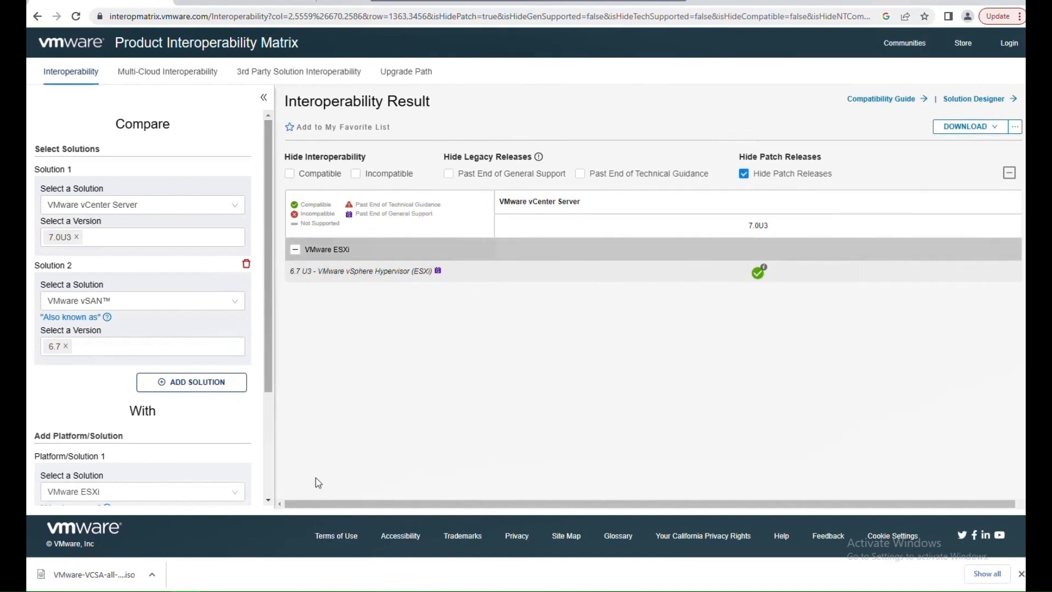
{"action": "scroll", "coordinate": [64, 435], "scroll_direction": "down", "scroll_amount": 2}
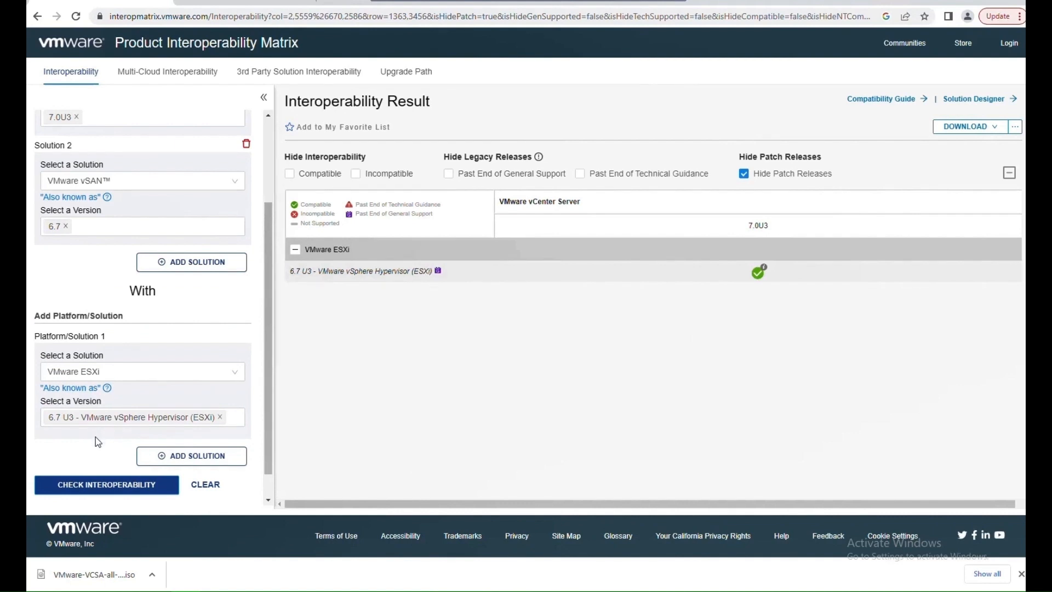
{"action": "scroll", "coordinate": [95, 436], "scroll_direction": "up", "scroll_amount": 2}
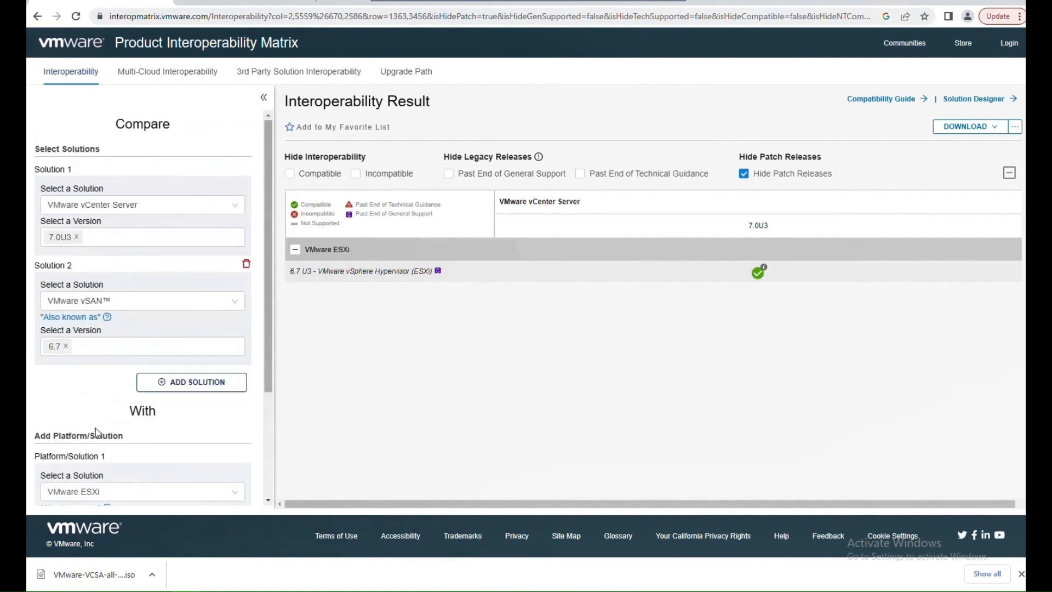
{"action": "left_click", "coordinate": [76, 236]}
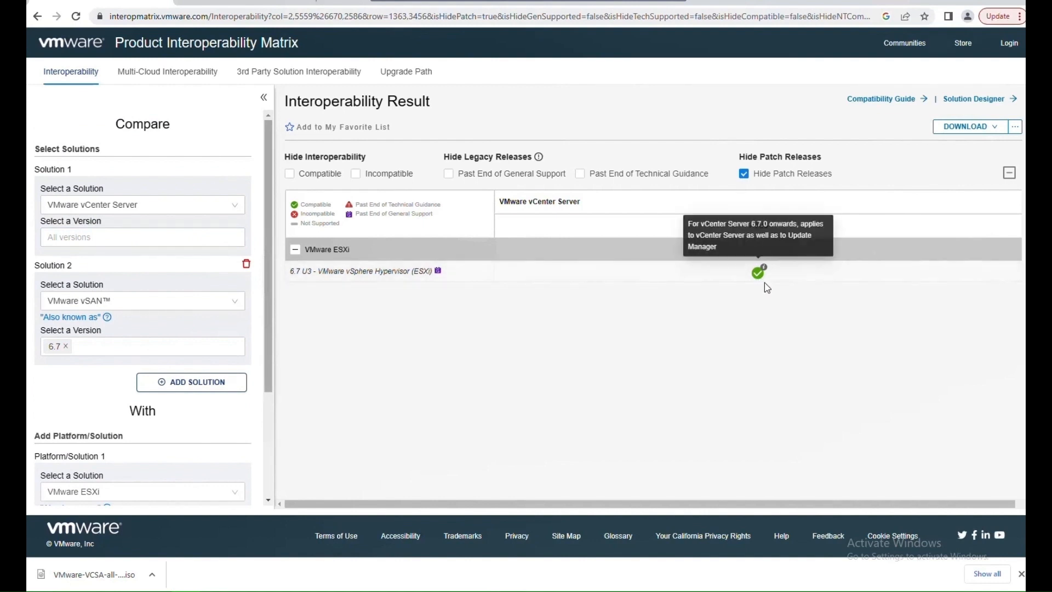
{"action": "left_click", "coordinate": [125, 240]}
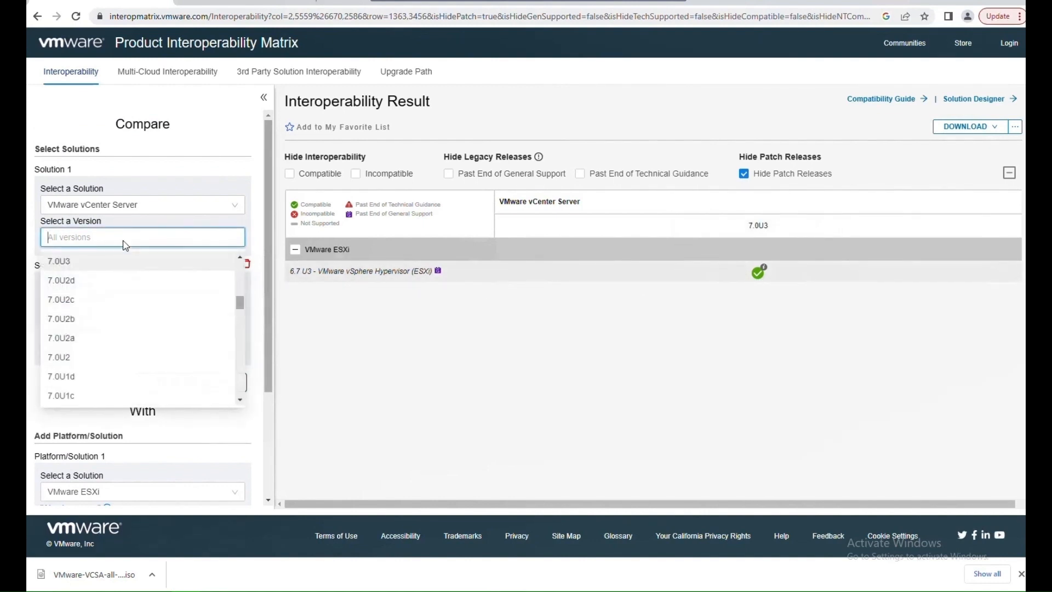
{"action": "type", "text": "7."}
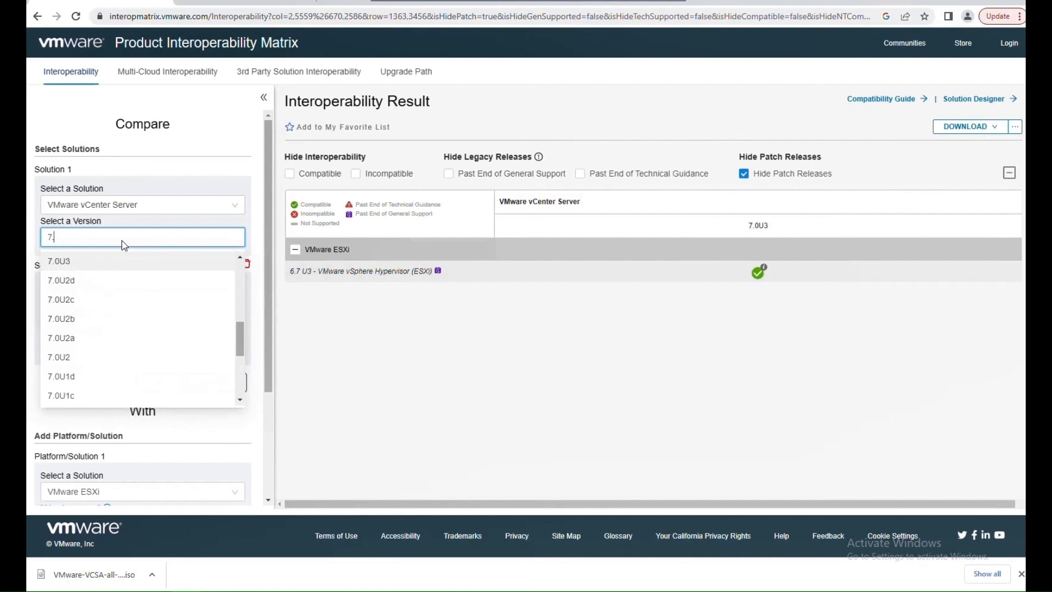
{"action": "type", "text": "0u"}
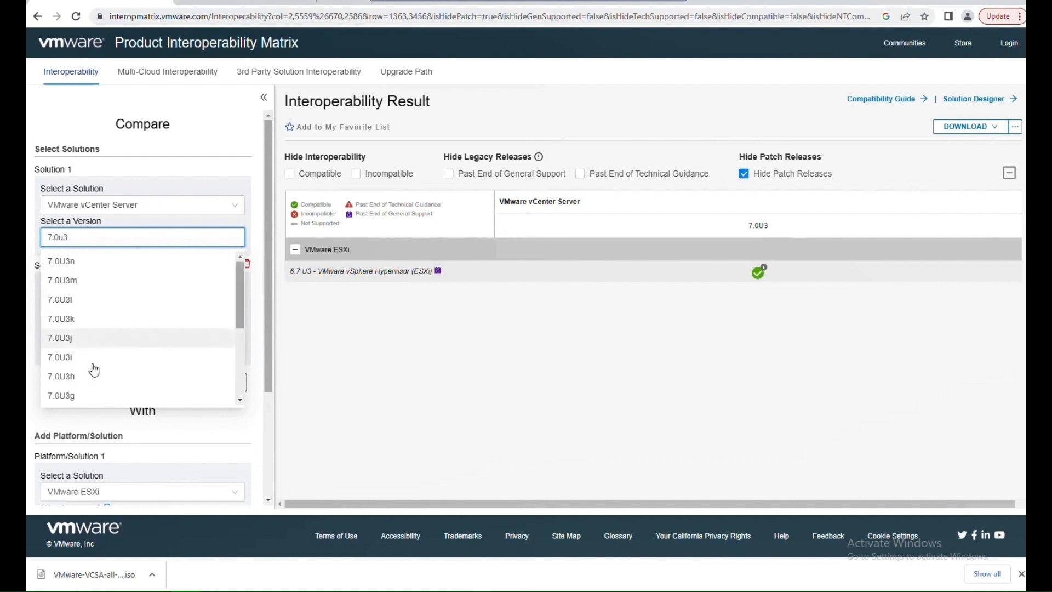
{"action": "type", "text": "3"}
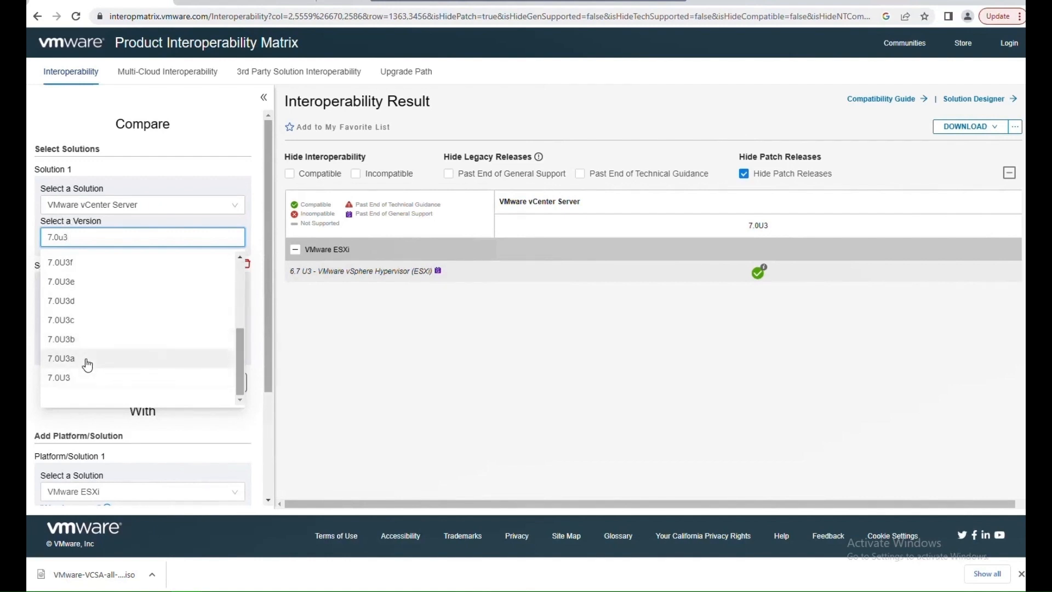
{"action": "left_click", "coordinate": [85, 361]}
{"action": "left_click", "coordinate": [461, 375]}
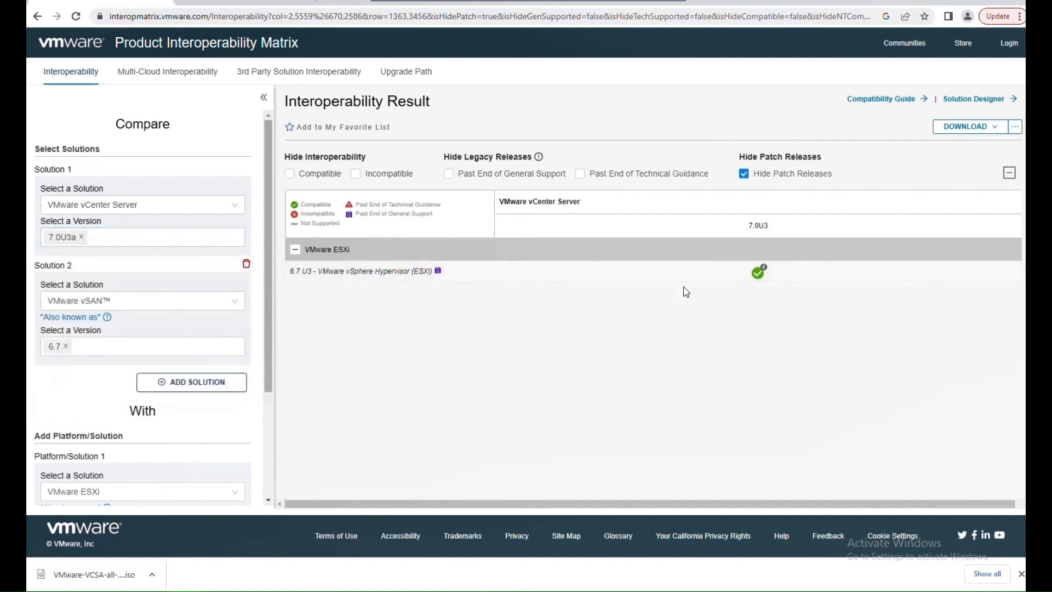
{"action": "mouse_move", "coordinate": [744, 278]}
{"action": "scroll", "coordinate": [135, 388], "scroll_direction": "down", "scroll_amount": 3}
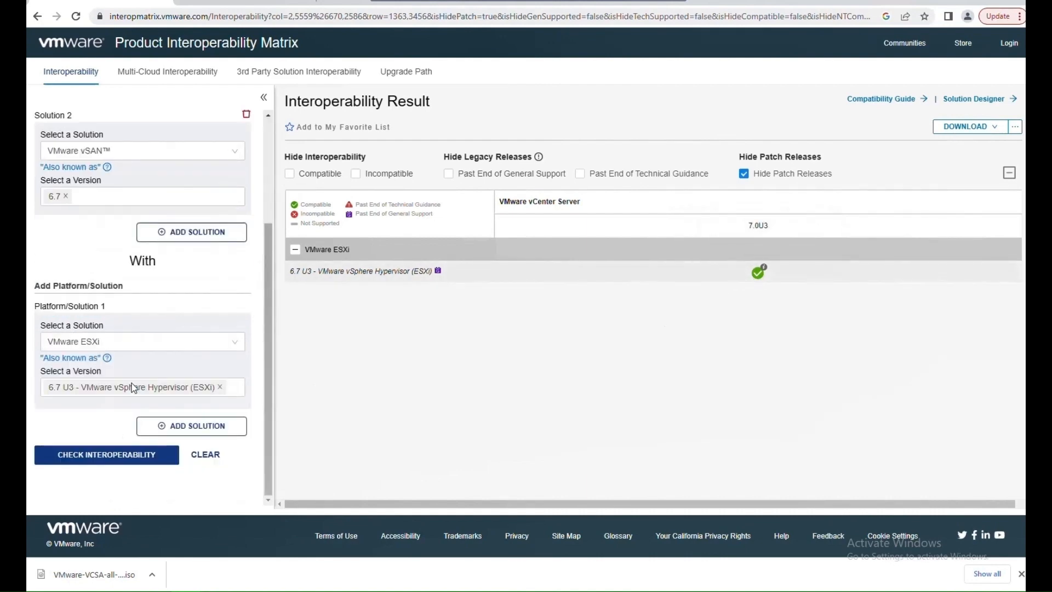
{"action": "left_click", "coordinate": [122, 458]}
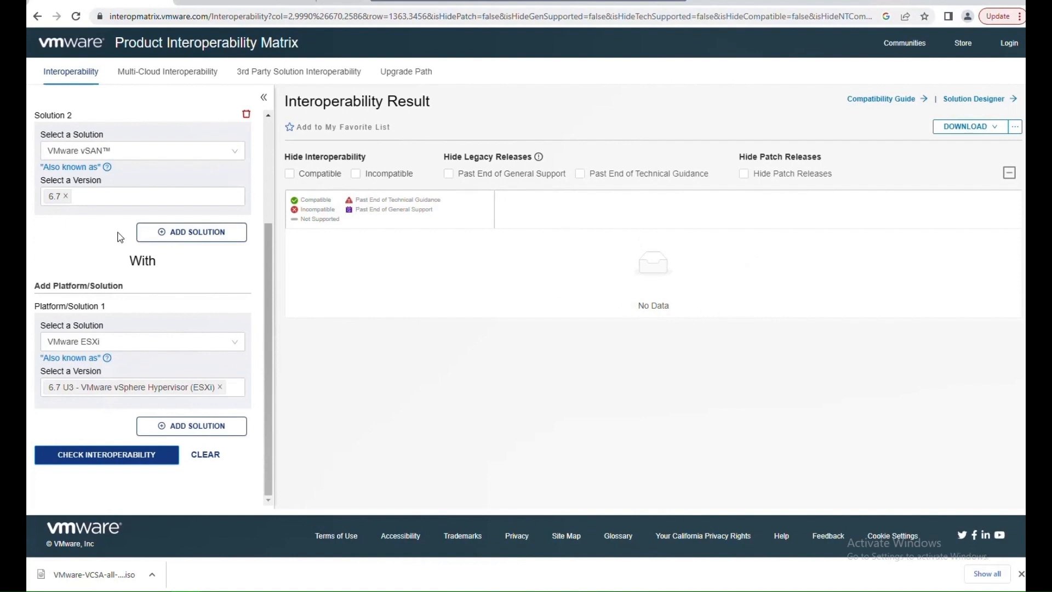
Set the vCenter Server version back to 7.0U3 and check interoperability again.
{"action": "left_click", "coordinate": [65, 200]}
{"action": "scroll", "coordinate": [100, 302], "scroll_direction": "up", "scroll_amount": 2}
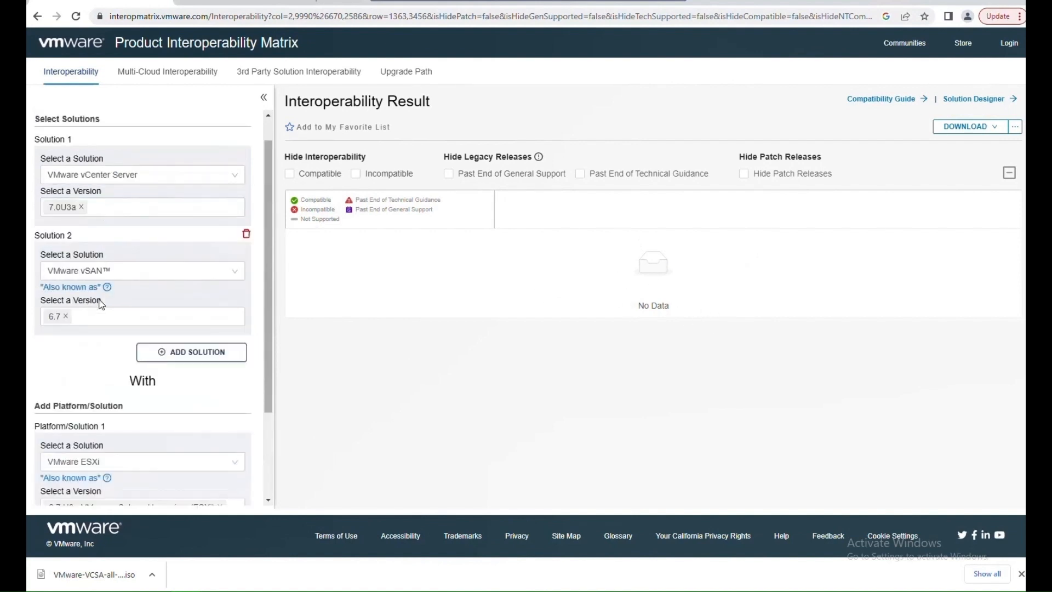
{"action": "left_click", "coordinate": [85, 207]}
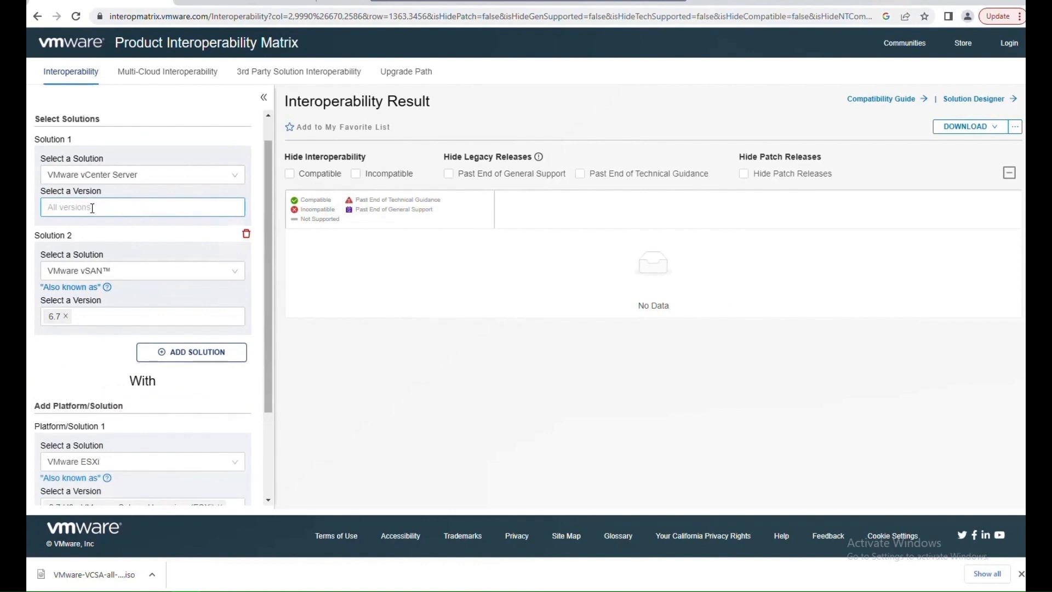
{"action": "left_click", "coordinate": [92, 208]}
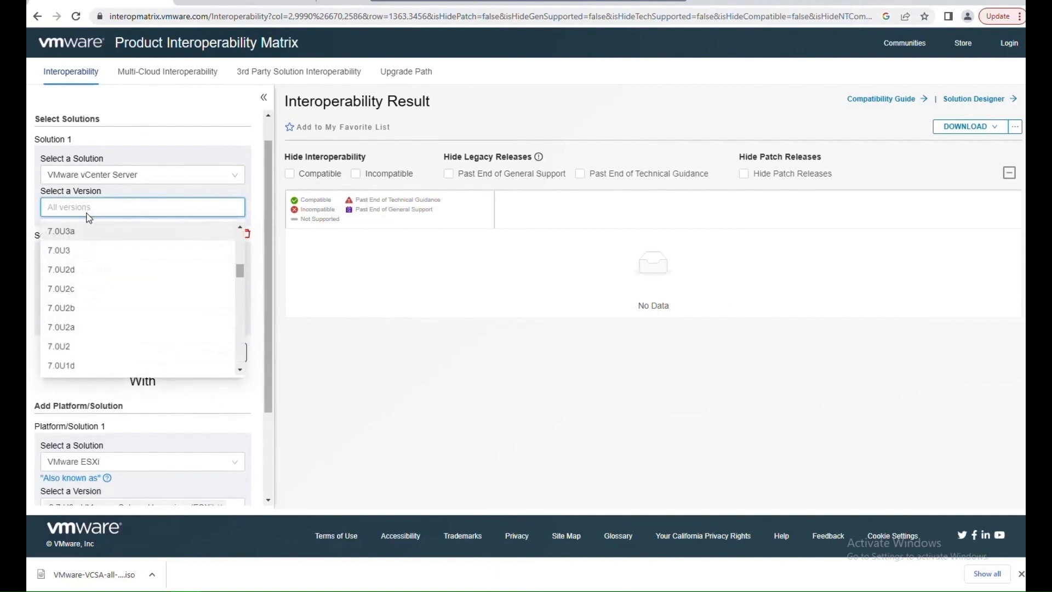
{"action": "type", "text": "7.0u3"}
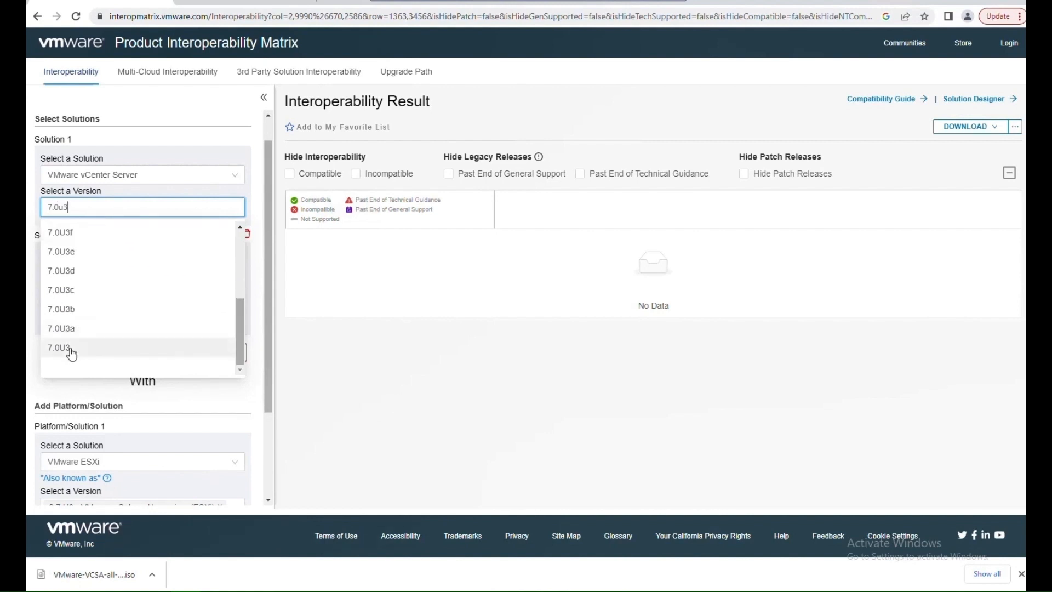
{"action": "left_click", "coordinate": [71, 350]}
{"action": "left_click", "coordinate": [391, 380]}
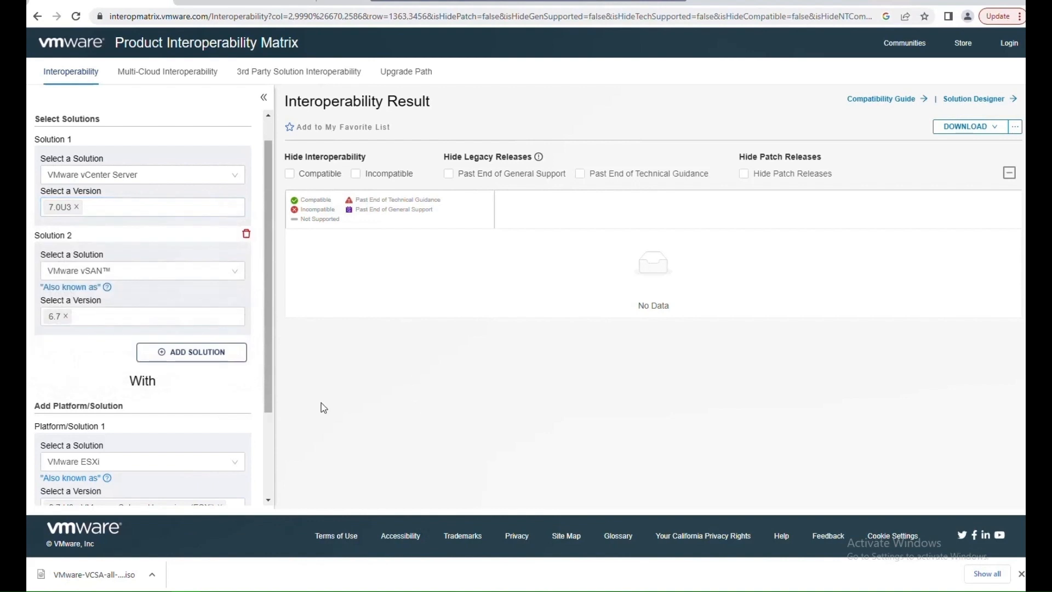
{"action": "scroll", "coordinate": [215, 339], "scroll_direction": "down", "scroll_amount": 2}
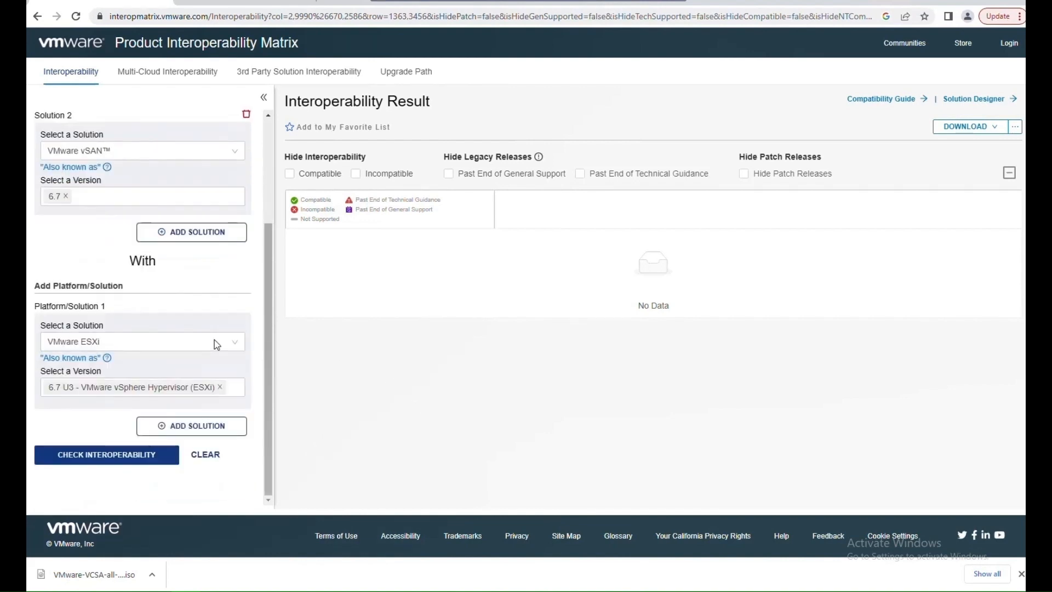
{"action": "left_click", "coordinate": [147, 459]}
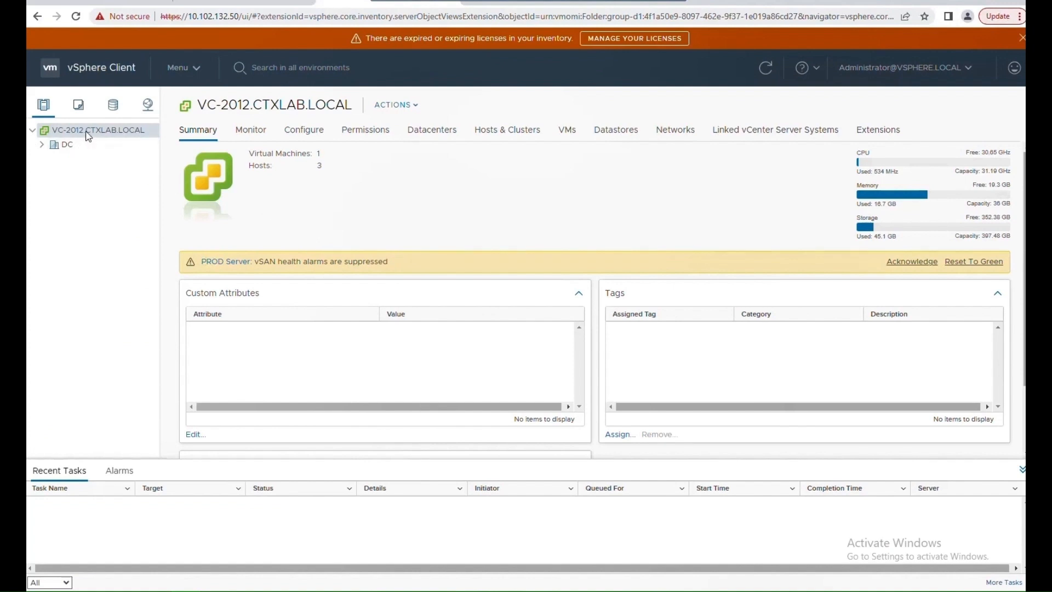
Examine the current vCenter's version and build information on its vSphere Client summary page.
{"action": "scroll", "coordinate": [226, 155], "scroll_direction": "down", "scroll_amount": 2}
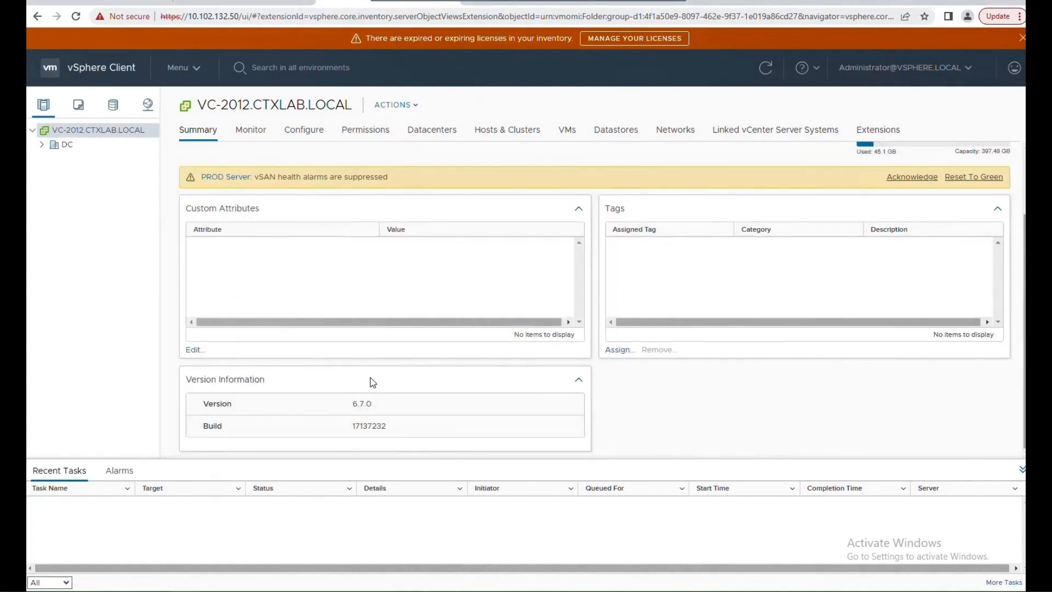
{"action": "left_click_drag", "start_coordinate": [388, 428], "coordinate": [347, 425]}
{"action": "left_click", "coordinate": [125, 1]}
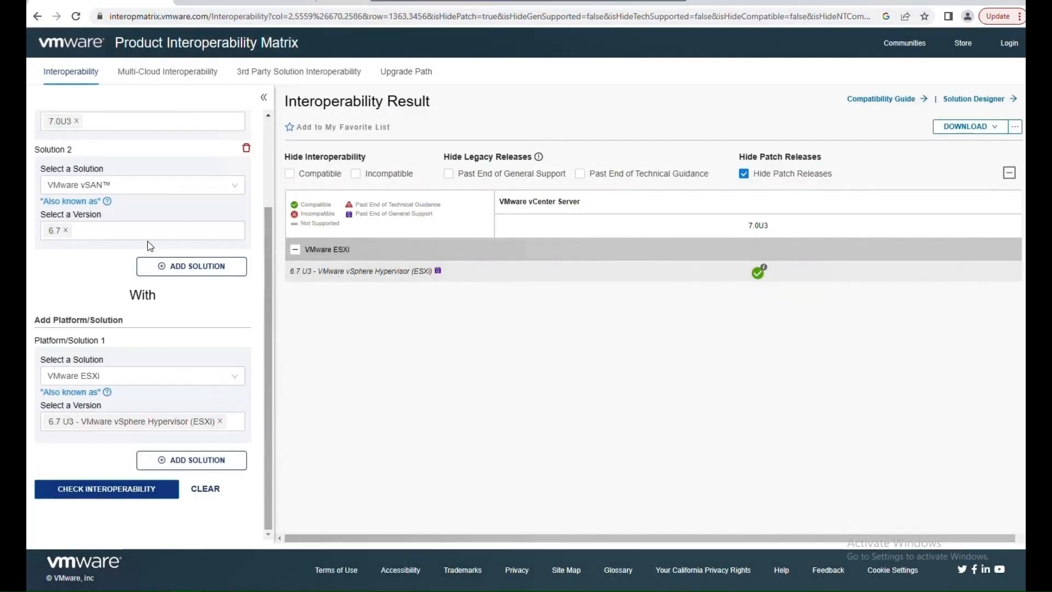
Look up the release date and build of vCenter Server 7.0 Update 3 in the KB build table.
{"action": "scroll", "coordinate": [129, 238], "scroll_direction": "up", "scroll_amount": 2}
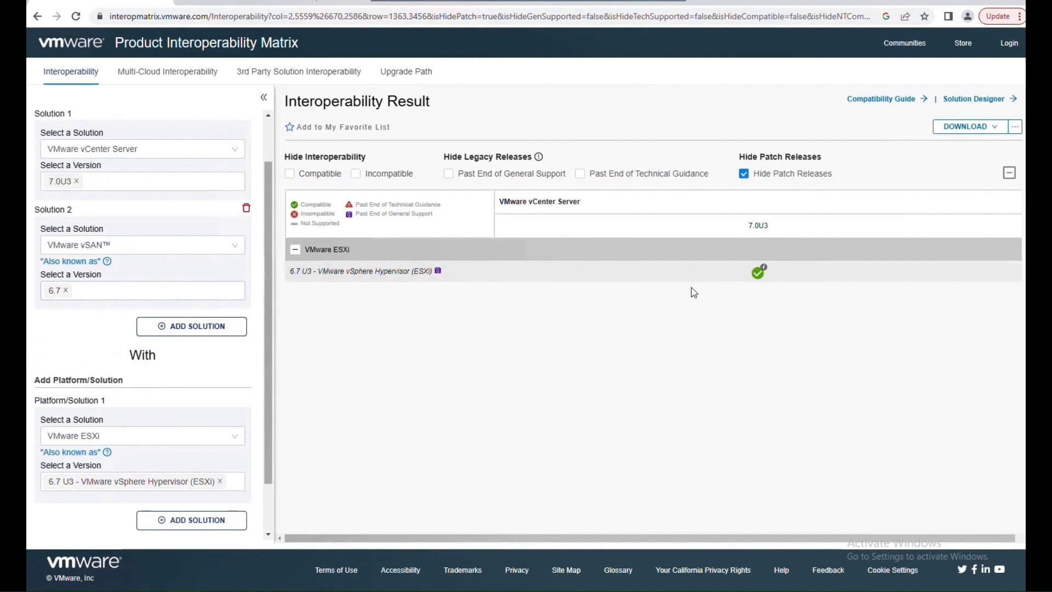
{"action": "left_click", "coordinate": [253, 3]}
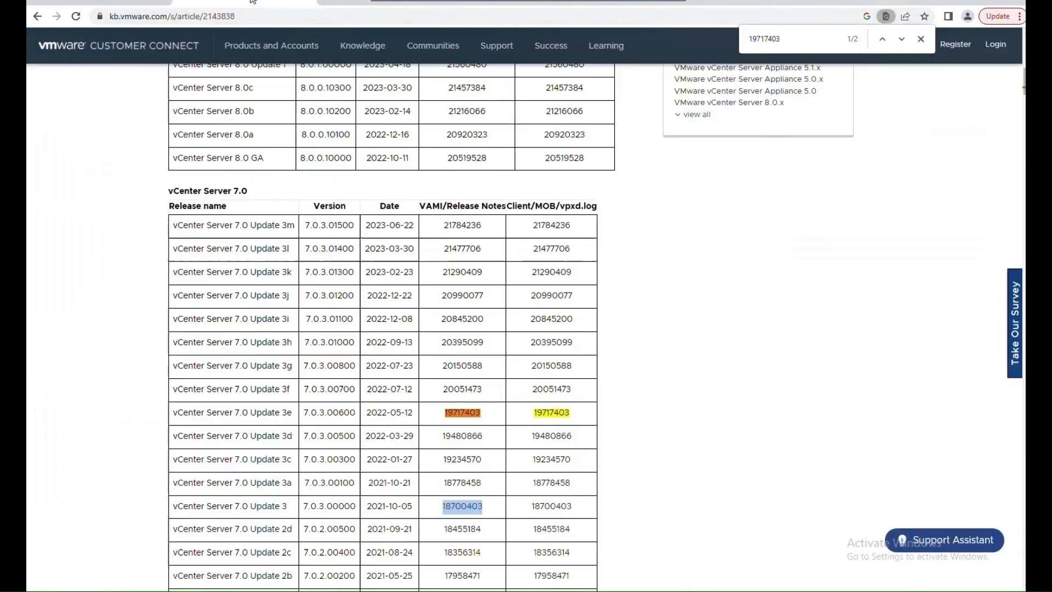
{"action": "scroll", "coordinate": [362, 315], "scroll_direction": "down", "scroll_amount": 2}
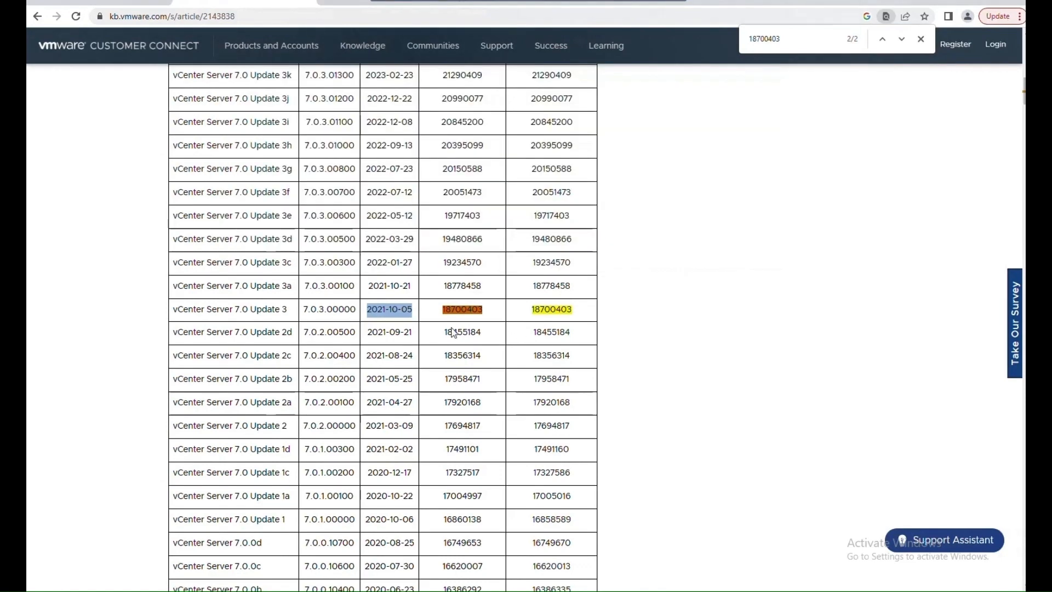
{"action": "left_click_drag", "start_coordinate": [488, 316], "coordinate": [442, 311]}
Review the nslookup output for VC-2012.ctxlab.local in the command prompt.
{"action": "left_click", "coordinate": [224, 591]}
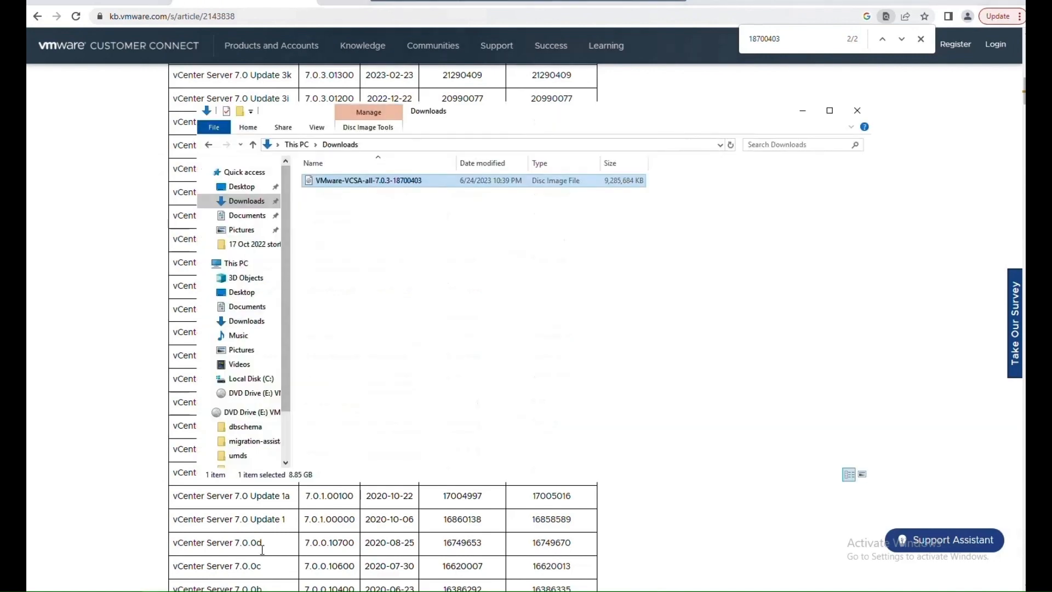
{"action": "left_click", "coordinate": [216, 591]}
{"action": "left_click", "coordinate": [404, 227]}
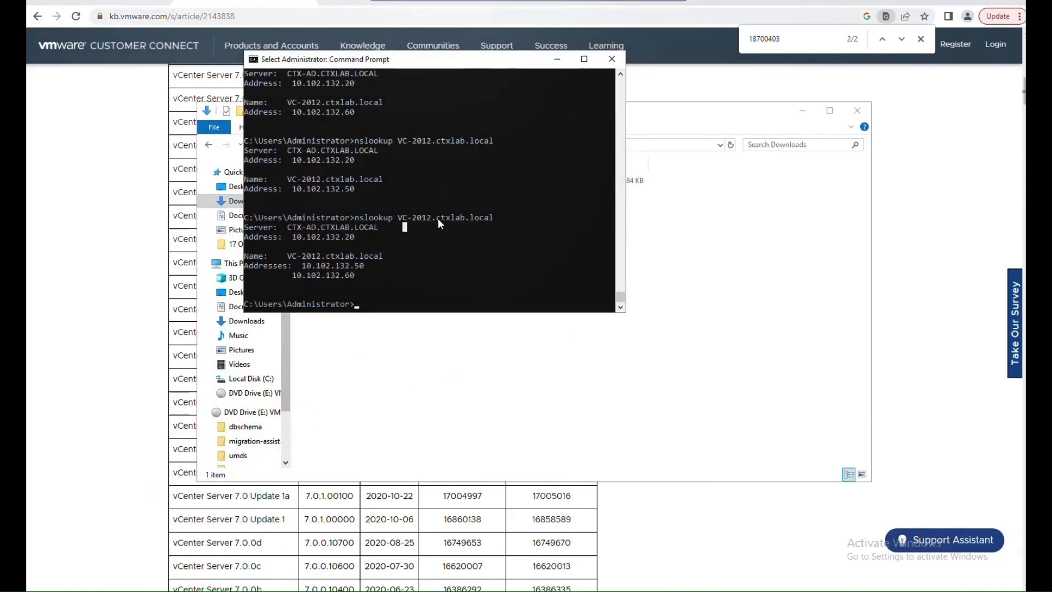
{"action": "left_click_drag", "start_coordinate": [418, 217], "coordinate": [487, 216]}
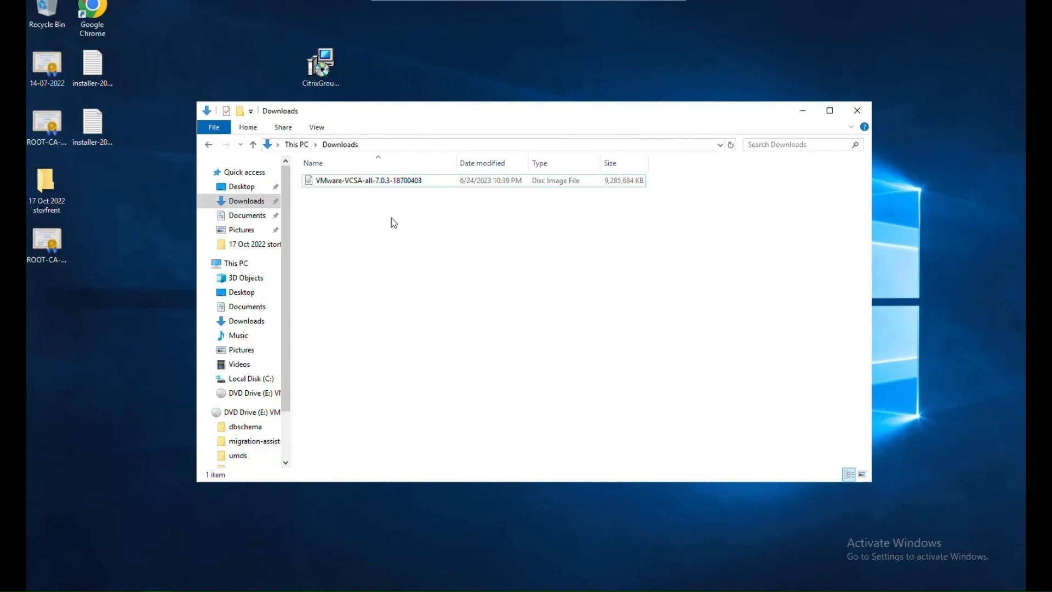
Mount the VMware-VCSA-all-7.0.3-18700403 ISO from the Downloads folder.
{"action": "left_click", "coordinate": [379, 187]}
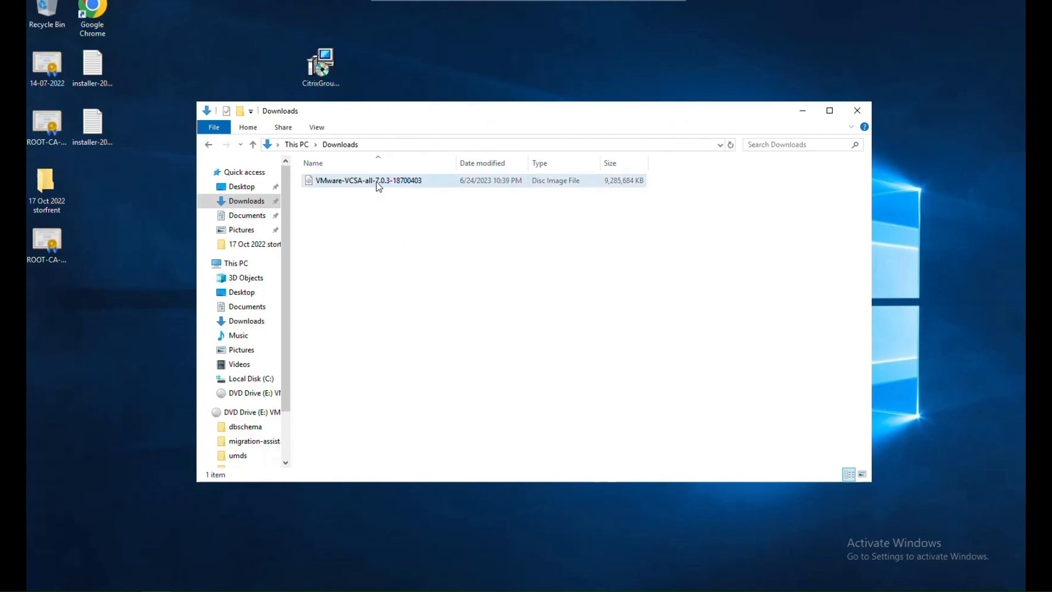
{"action": "double_click", "coordinate": [380, 187]}
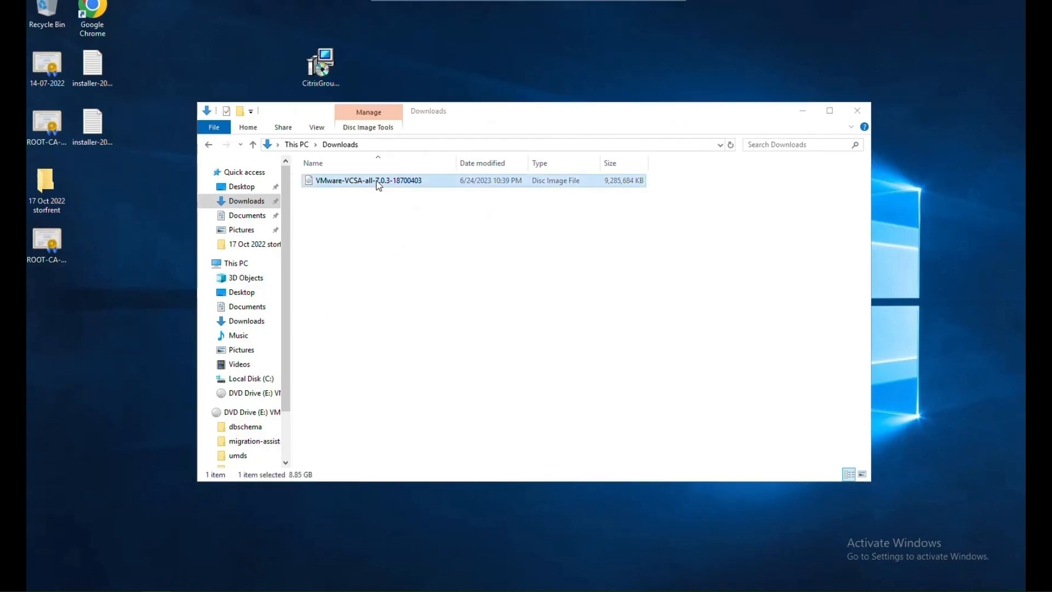
{"action": "left_click", "coordinate": [568, 307]}
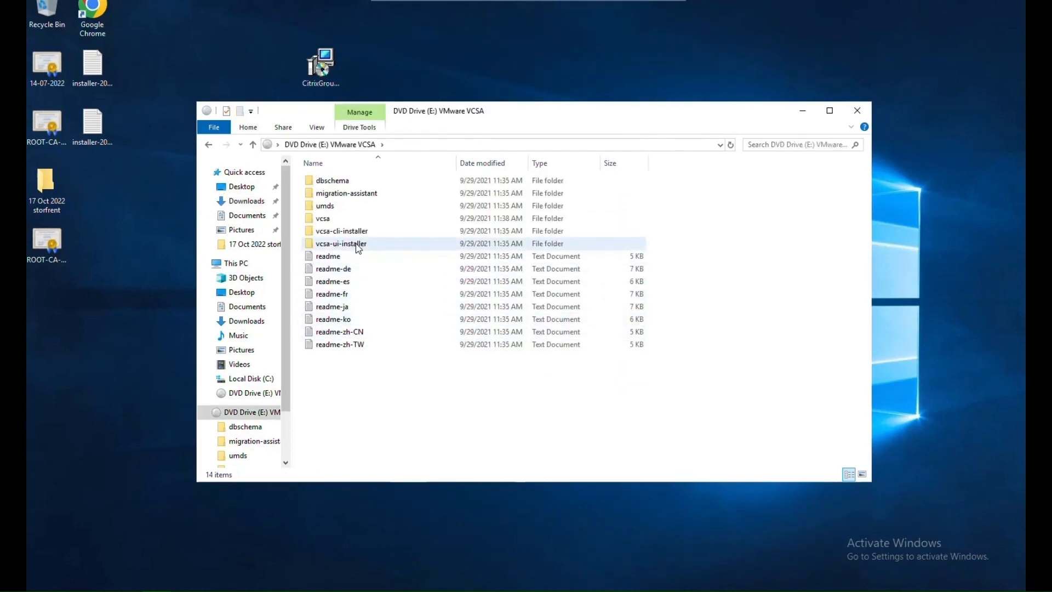
Open the migration-assistant folder and run VMware-Migration-Assistant on the Windows vCenter server.
{"action": "left_click", "coordinate": [378, 195]}
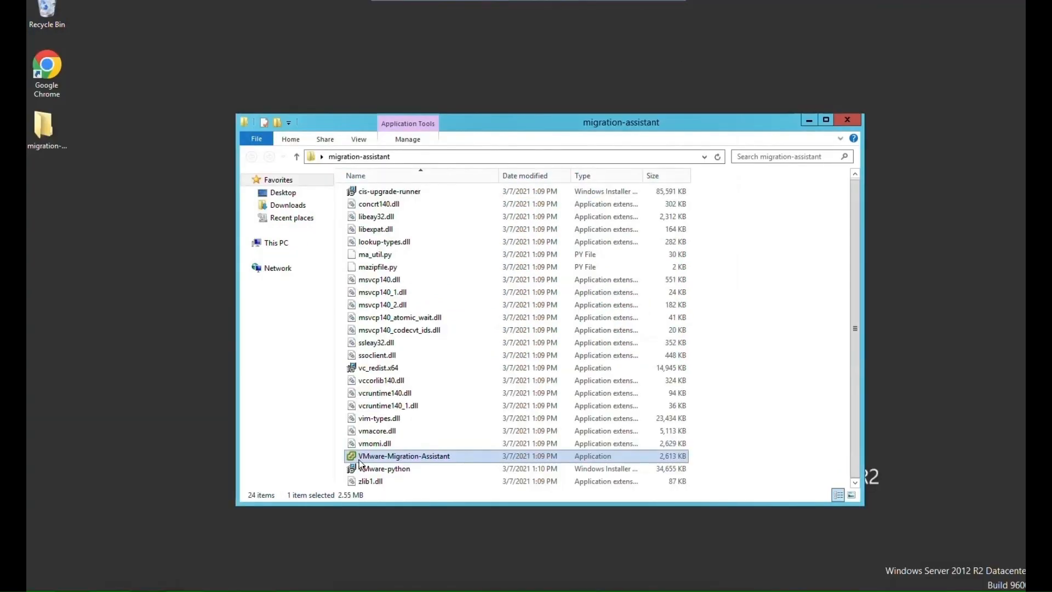
{"action": "double_click", "coordinate": [402, 456]}
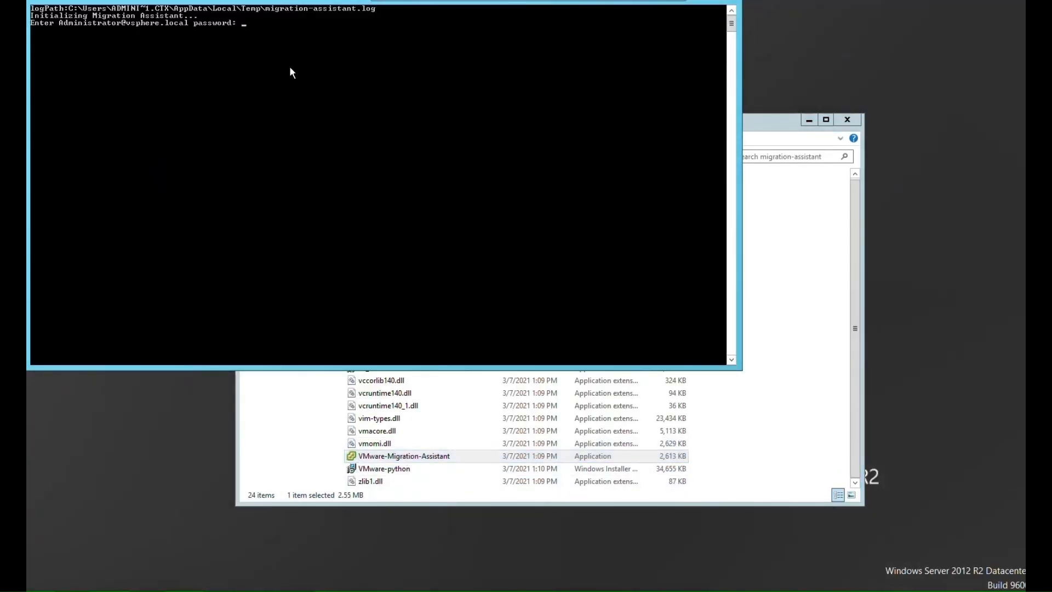
{"action": "type", "text": "***"}
{"action": "key", "text": "Return"}
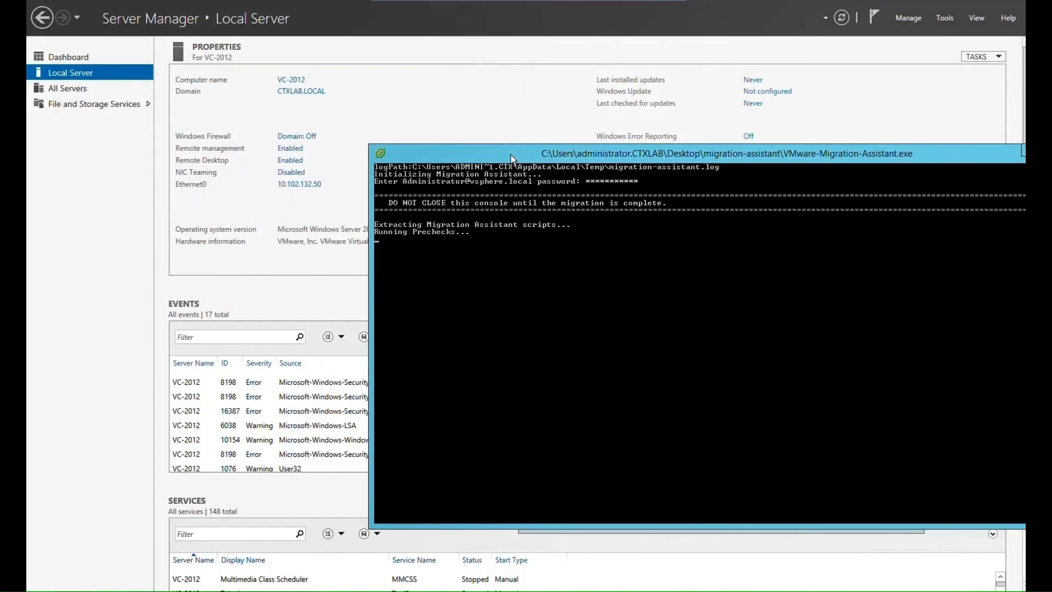
Launch the installer from the vcsa-ui-installer win32 folder on the mounted VMware VCSA DVD drive.
{"action": "left_click_drag", "start_coordinate": [510, 154], "coordinate": [482, 150]}
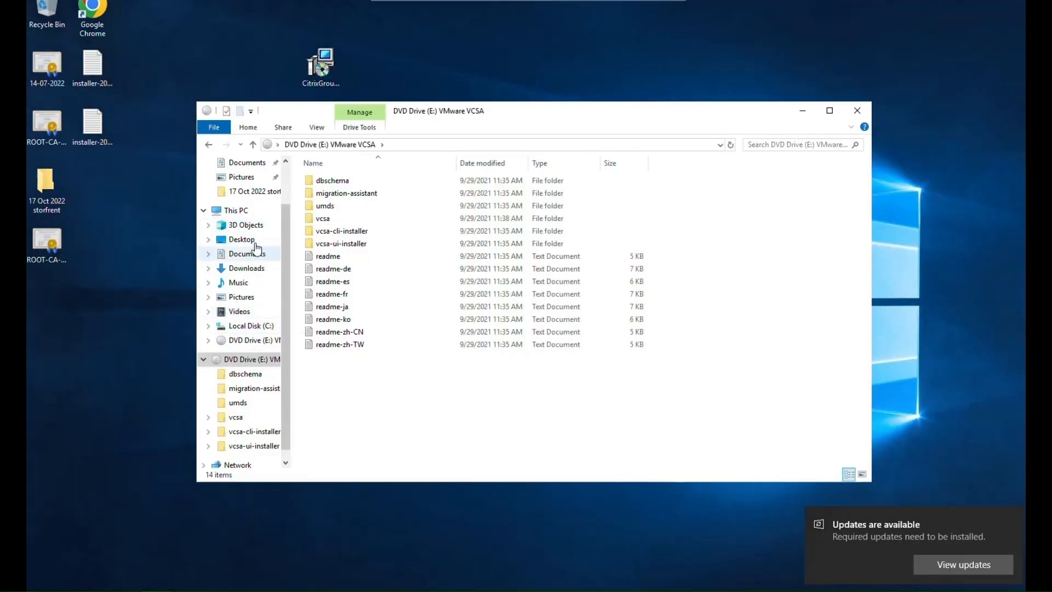
{"action": "left_click", "coordinate": [244, 210]}
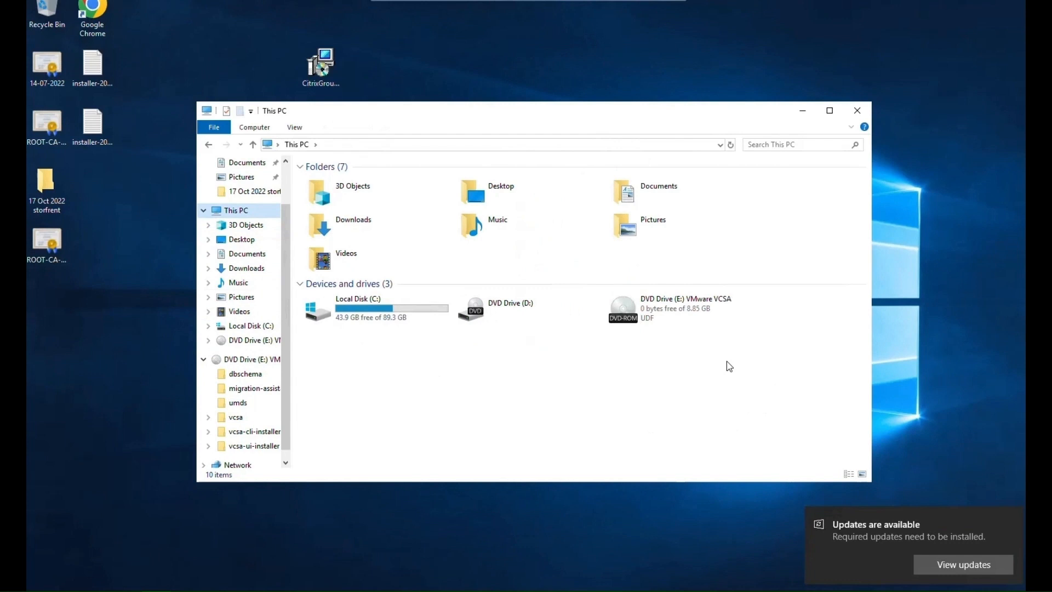
{"action": "double_click", "coordinate": [669, 316]}
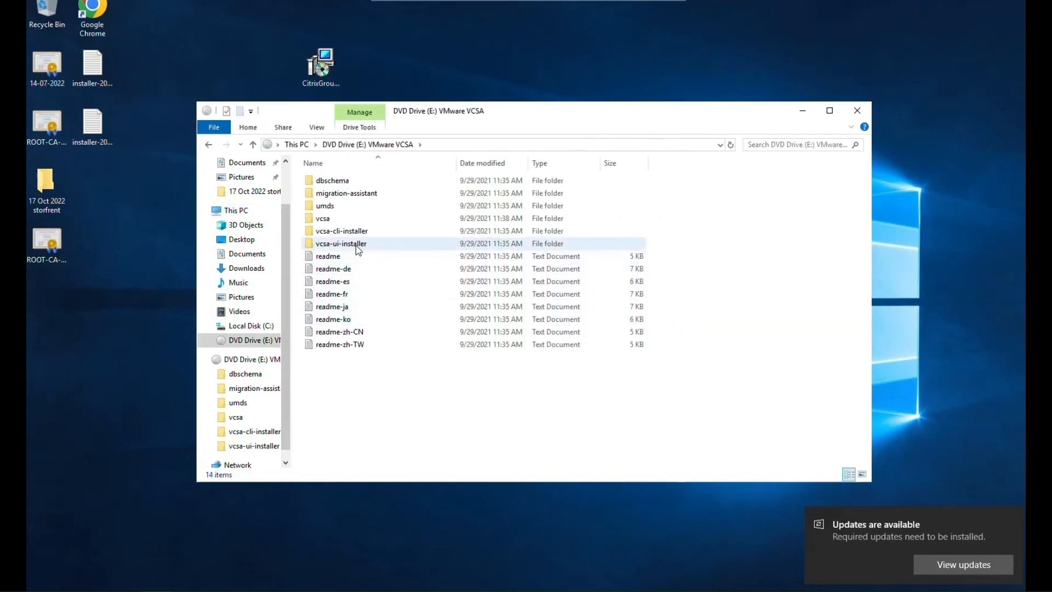
{"action": "double_click", "coordinate": [341, 243]}
{"action": "left_click", "coordinate": [341, 207]}
{"action": "double_click", "coordinate": [342, 207]}
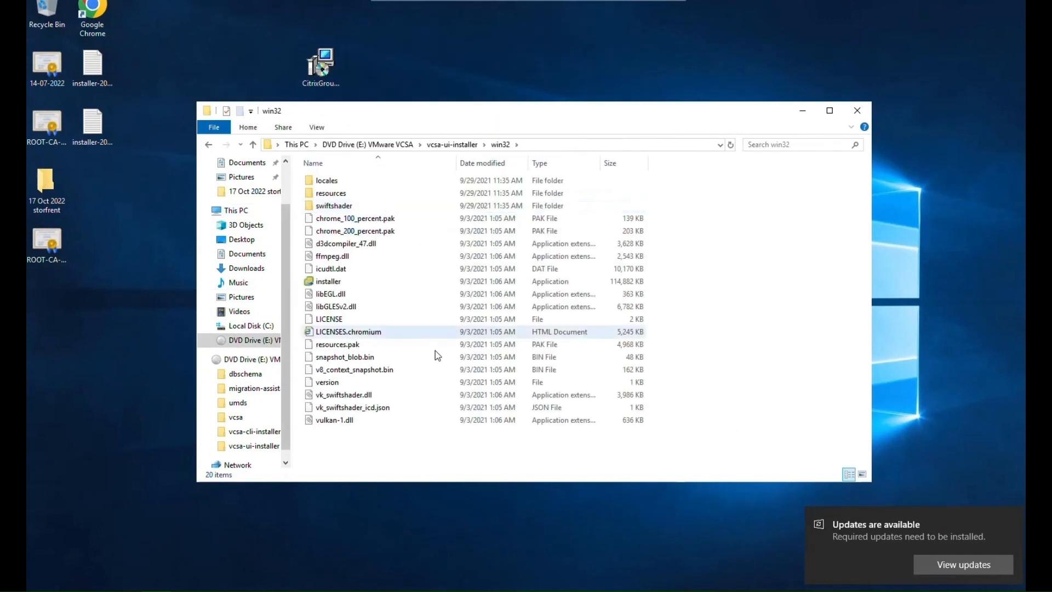
{"action": "left_click", "coordinate": [334, 281]}
{"action": "double_click", "coordinate": [334, 281]}
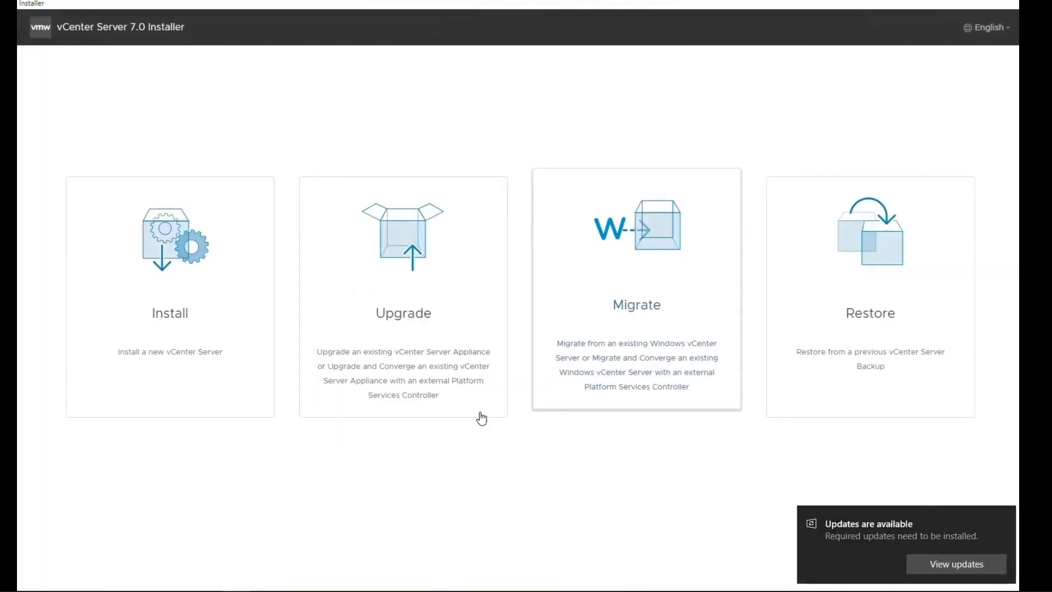
Start the Migrate workflow, pass the Stage 1 introduction and accept the license agreement.
{"action": "left_click", "coordinate": [626, 310]}
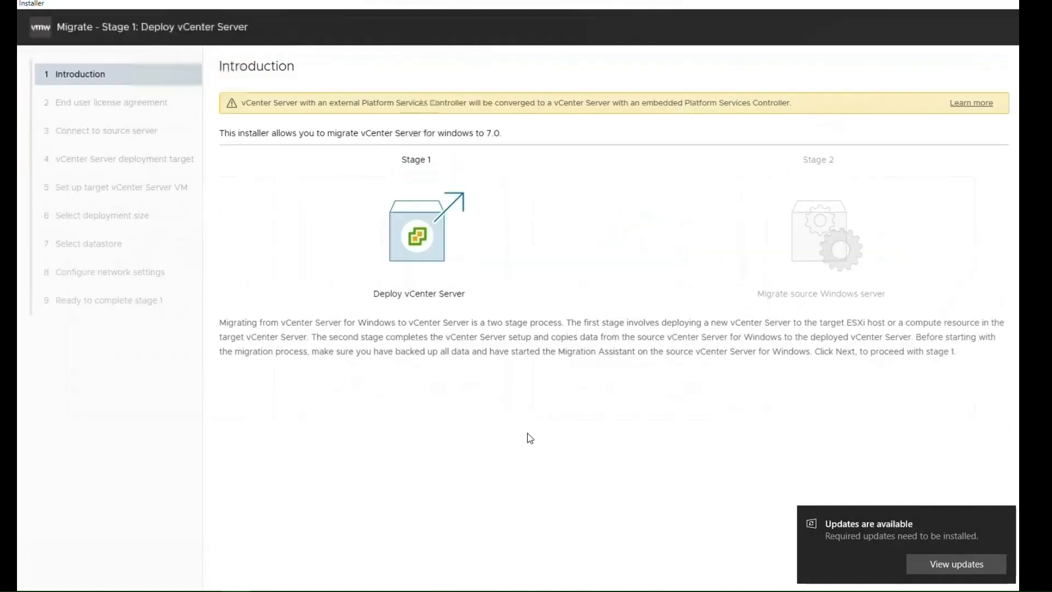
{"action": "left_click", "coordinate": [1004, 515]}
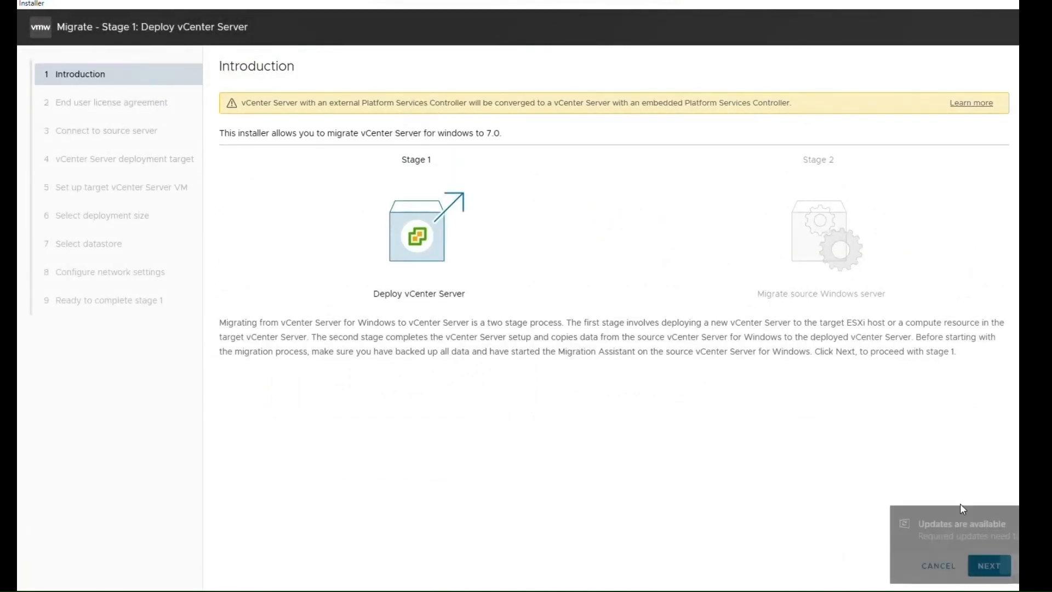
{"action": "left_click", "coordinate": [990, 567]}
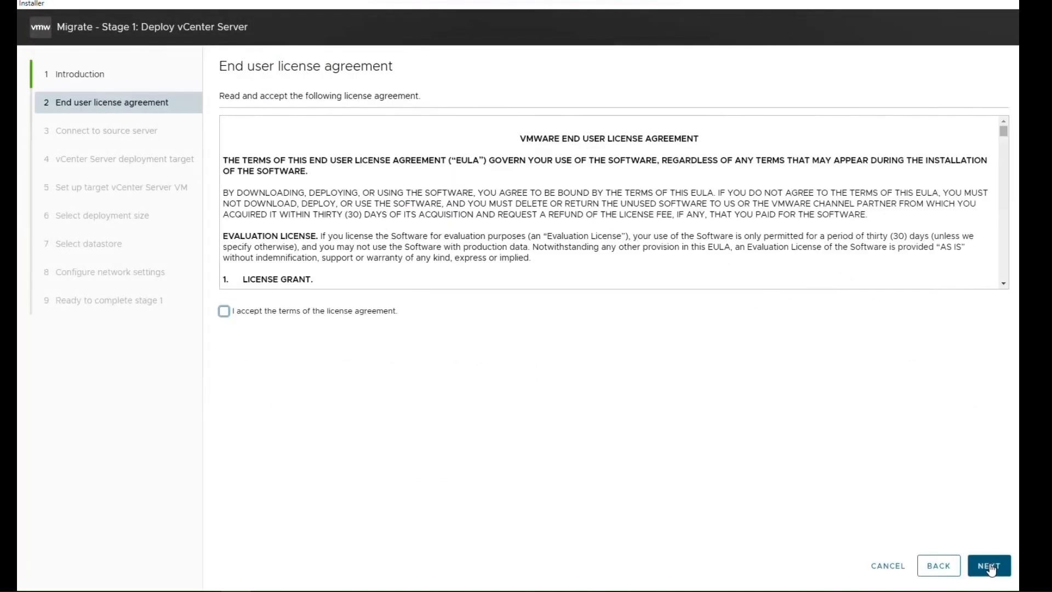
{"action": "left_click", "coordinate": [276, 313]}
{"action": "left_click", "coordinate": [989, 566]}
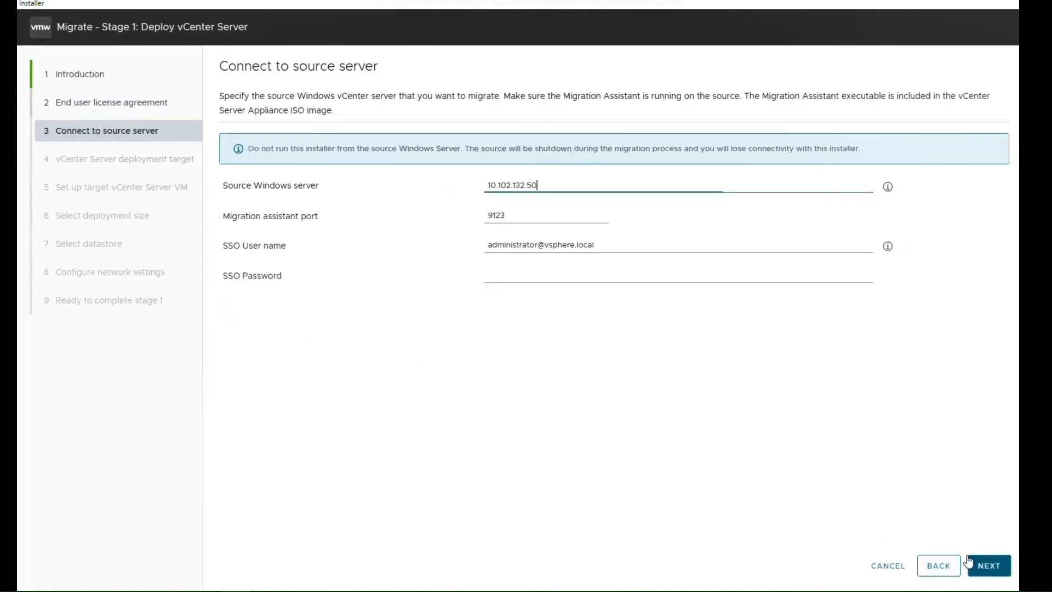
Enter the SSO password for source Windows server 10.102.132.50 and continue.
{"action": "left_click", "coordinate": [520, 272]}
{"action": "type", "text": "••••••••"}
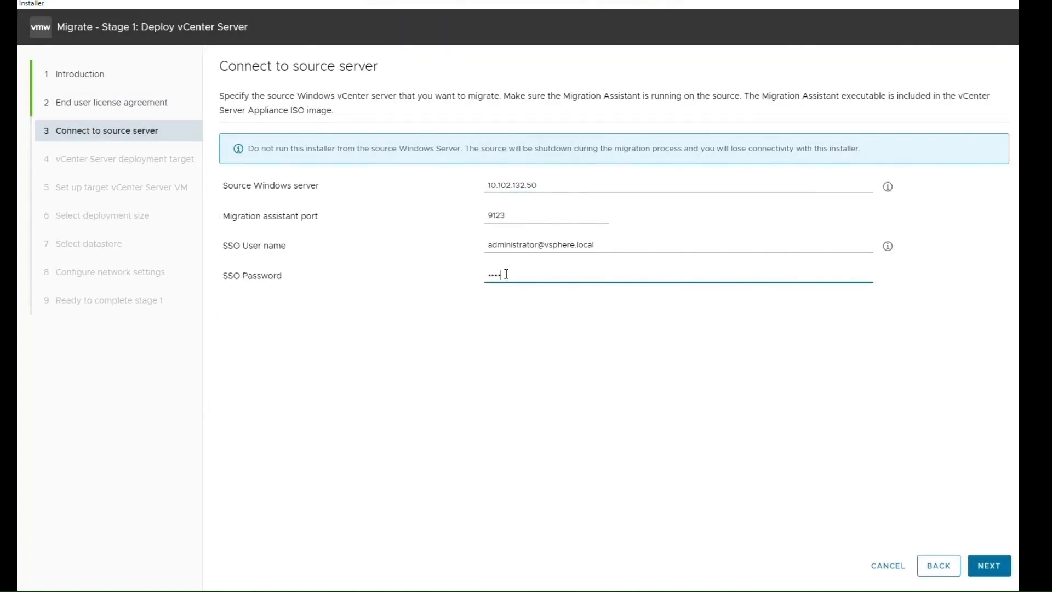
{"action": "type", "text": "•••"}
{"action": "key", "text": "Return"}
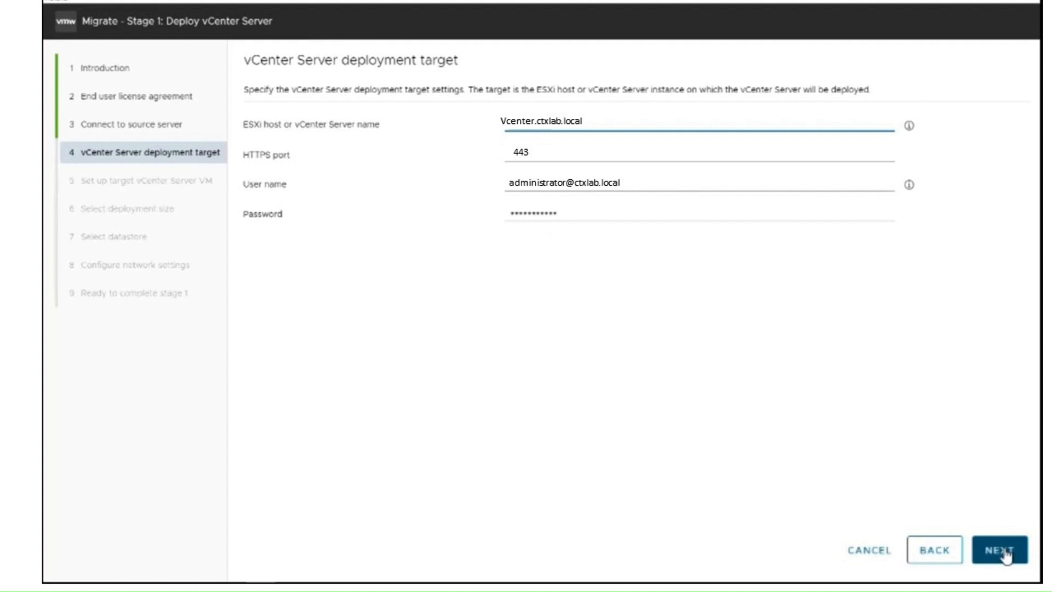
Accept the Vcenter.ctxlab.local deployment target, the VMware folder and the DC -Cluster compute resource.
{"action": "left_click", "coordinate": [1004, 552]}
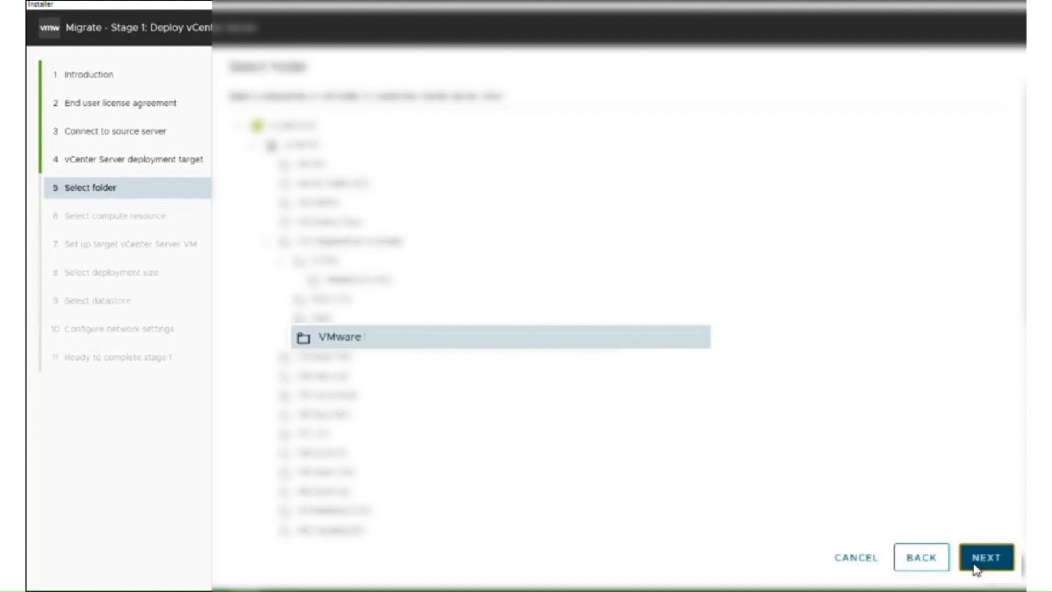
{"action": "left_click", "coordinate": [975, 566]}
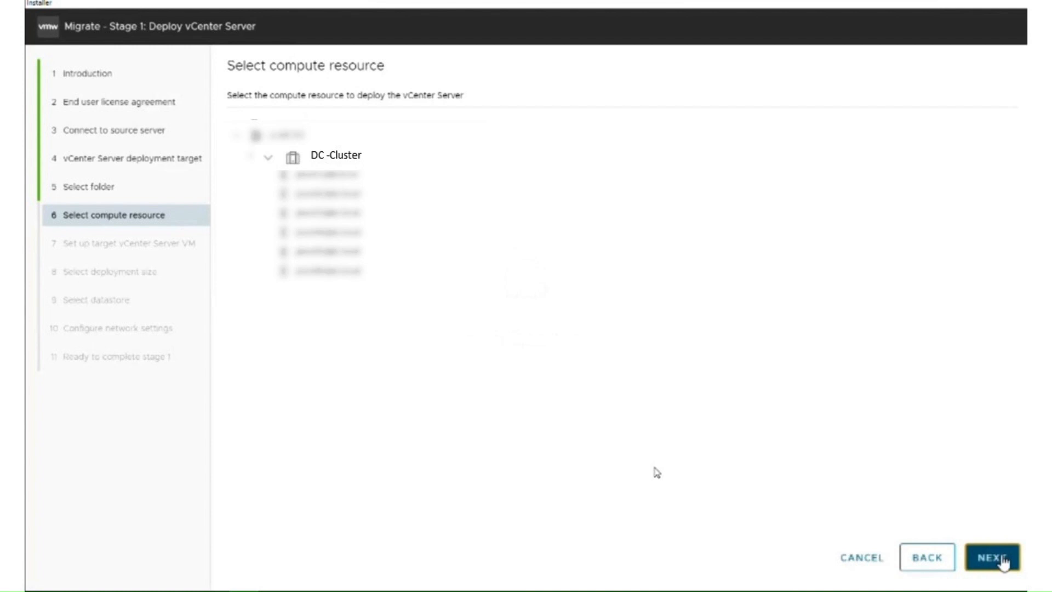
{"action": "left_click", "coordinate": [1003, 562]}
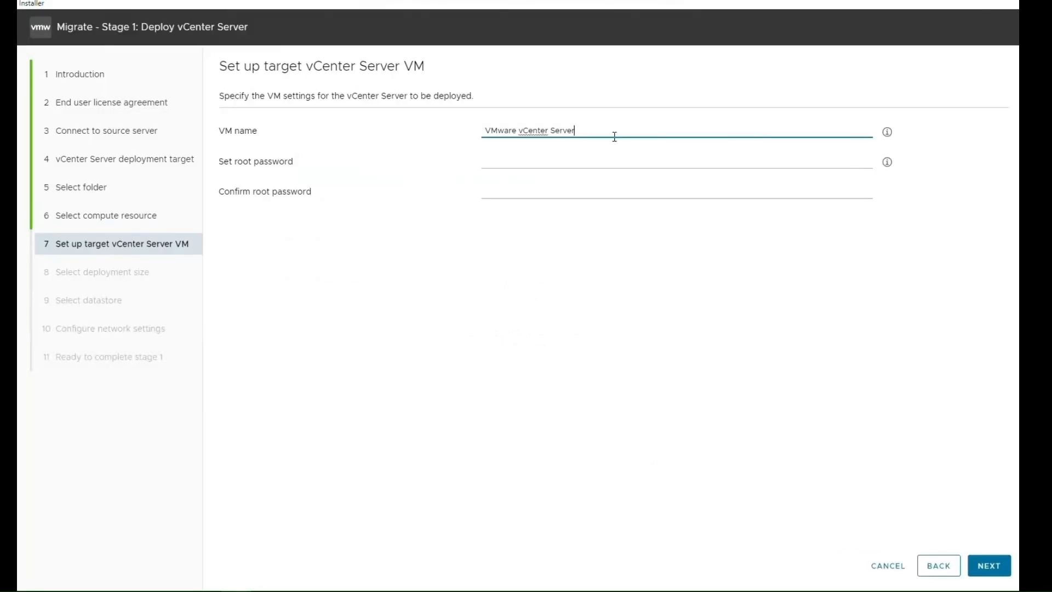
Name the target vCenter Server VM VCSA-7.0 U3.
{"action": "left_click_drag", "start_coordinate": [611, 130], "coordinate": [385, 117]}
{"action": "type", "text": "VCSA-70"}
{"action": "key", "text": "BackSpace"}
{"action": "type", "text": ".0 U3"}
Set and confirm the root password for the target VM and continue.
{"action": "left_click", "coordinate": [538, 162]}
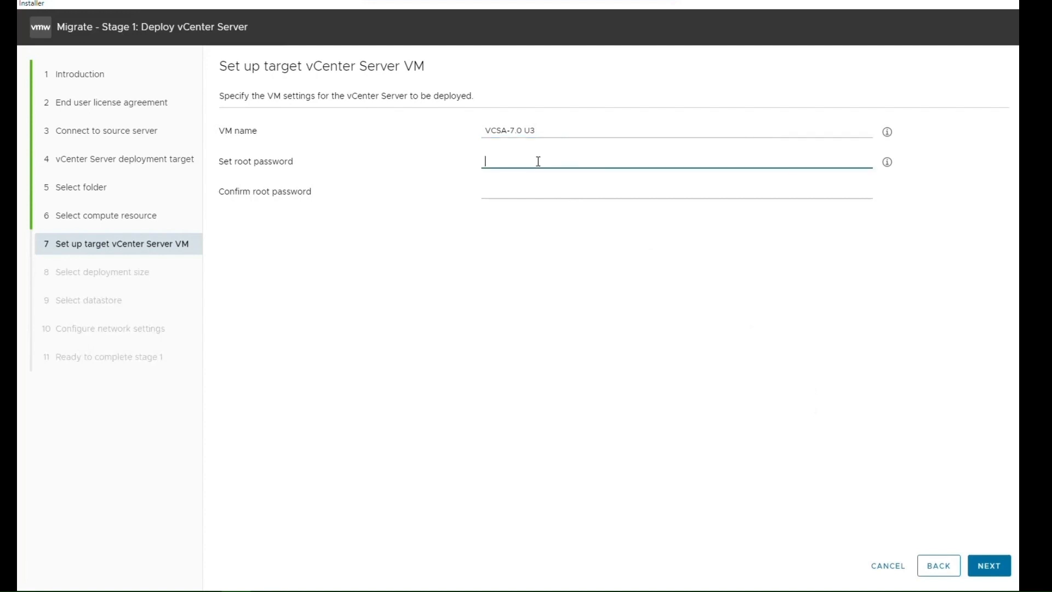
{"action": "type", "text": "•••••••••"}
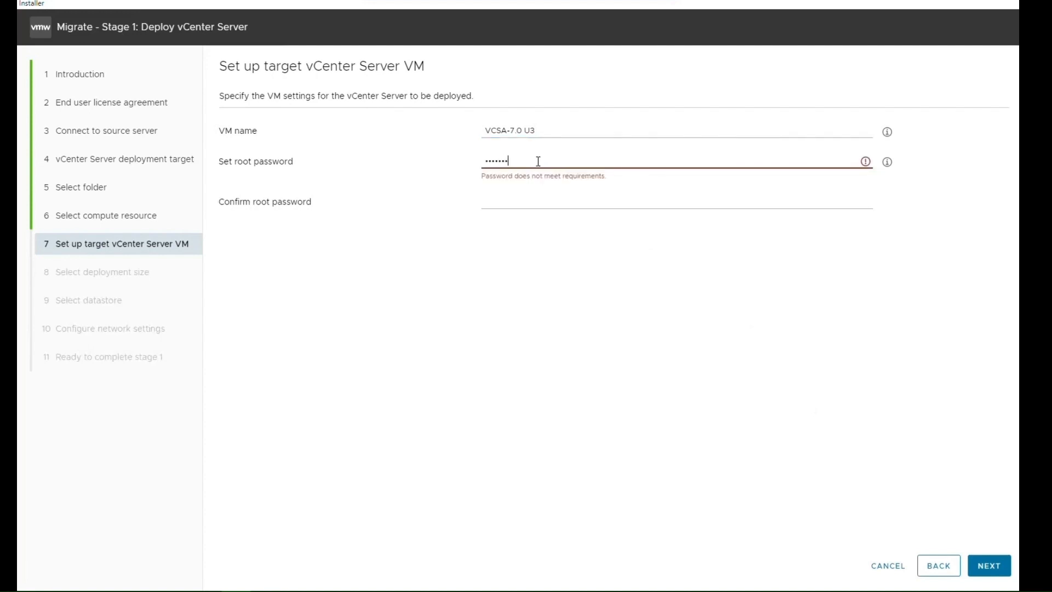
{"action": "type", "text": "••"}
{"action": "key", "text": "Tab"}
{"action": "type", "text": "••••"}
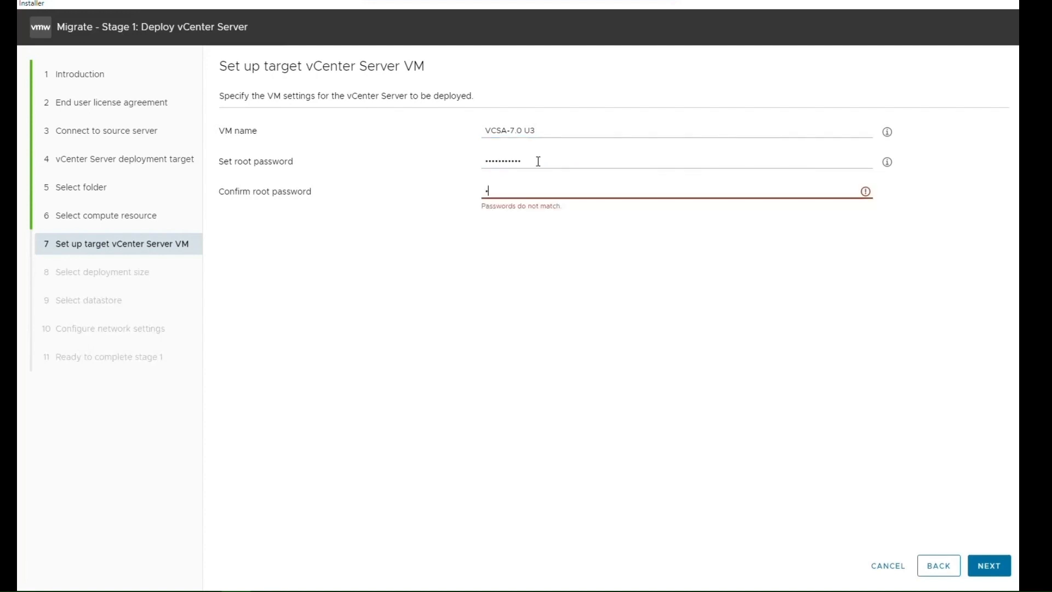
{"action": "type", "text": "•••••••"}
{"action": "left_click", "coordinate": [988, 567]}
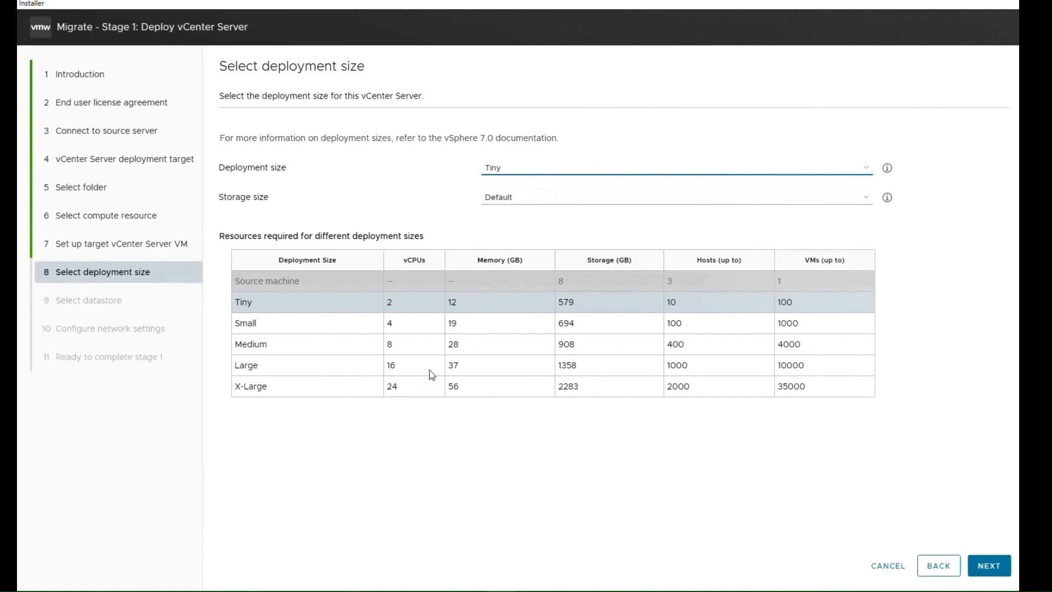
Keep the Tiny deployment size and Default storage size and continue.
{"action": "left_click", "coordinate": [591, 198]}
{"action": "left_click", "coordinate": [591, 200]}
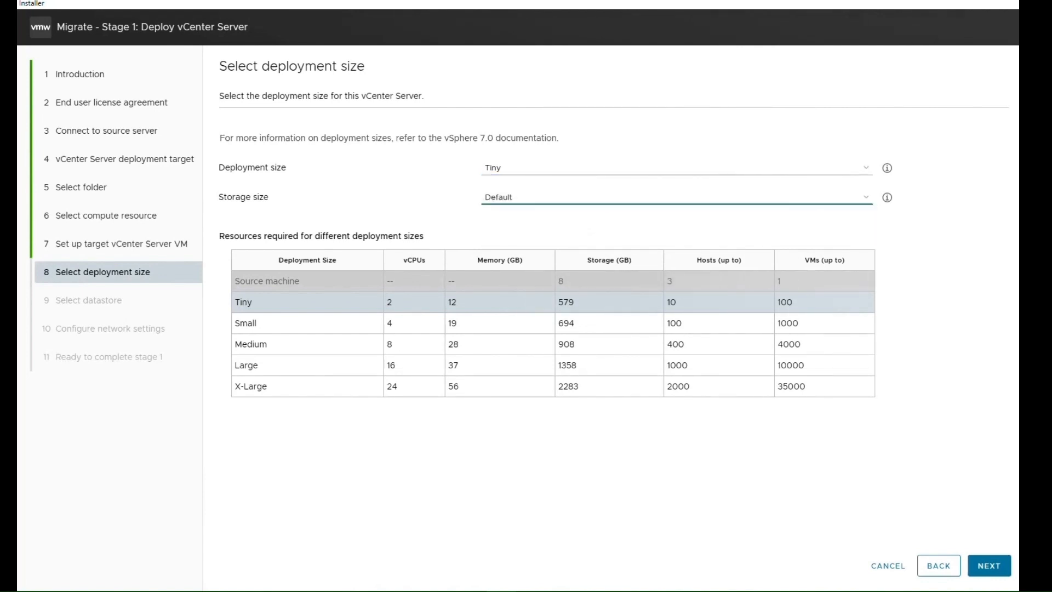
{"action": "left_click", "coordinate": [992, 570]}
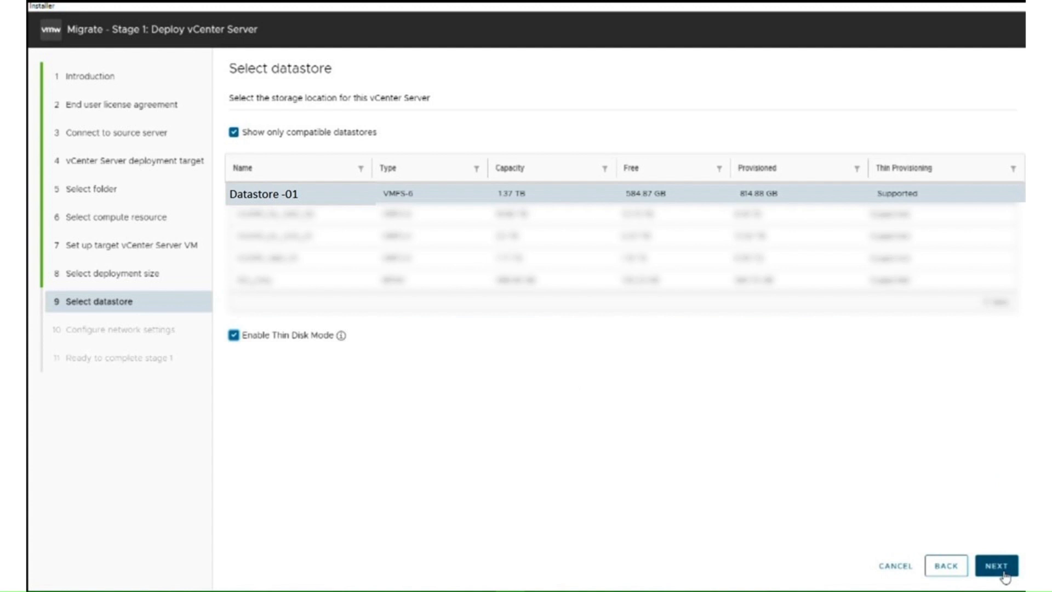
Accept Datastore -01 and the PROD-VLAN static network settings, then start the stage 1 deployment.
{"action": "left_click", "coordinate": [995, 566]}
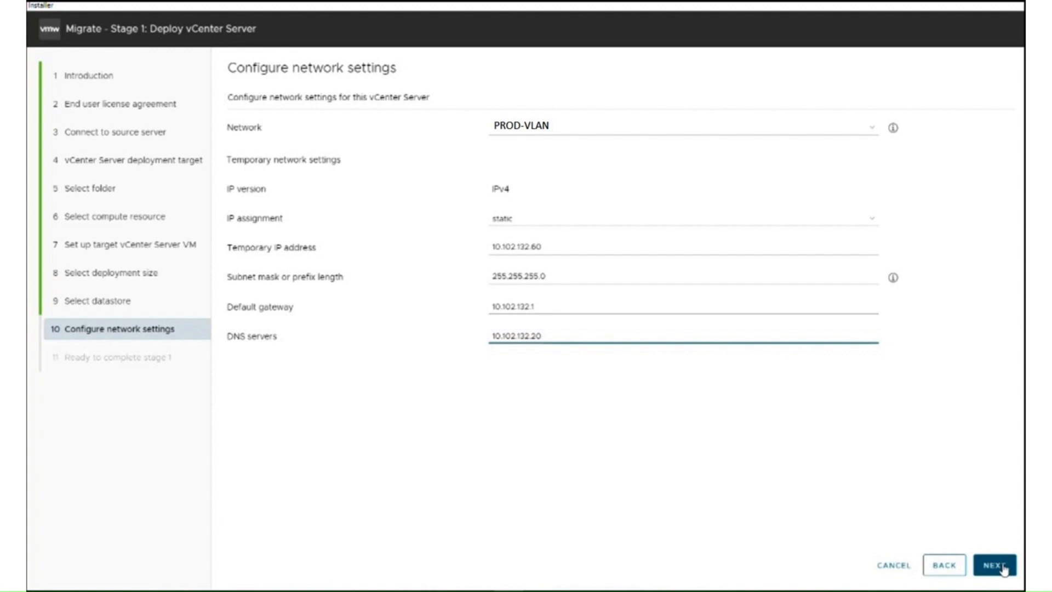
{"action": "left_click", "coordinate": [1003, 569]}
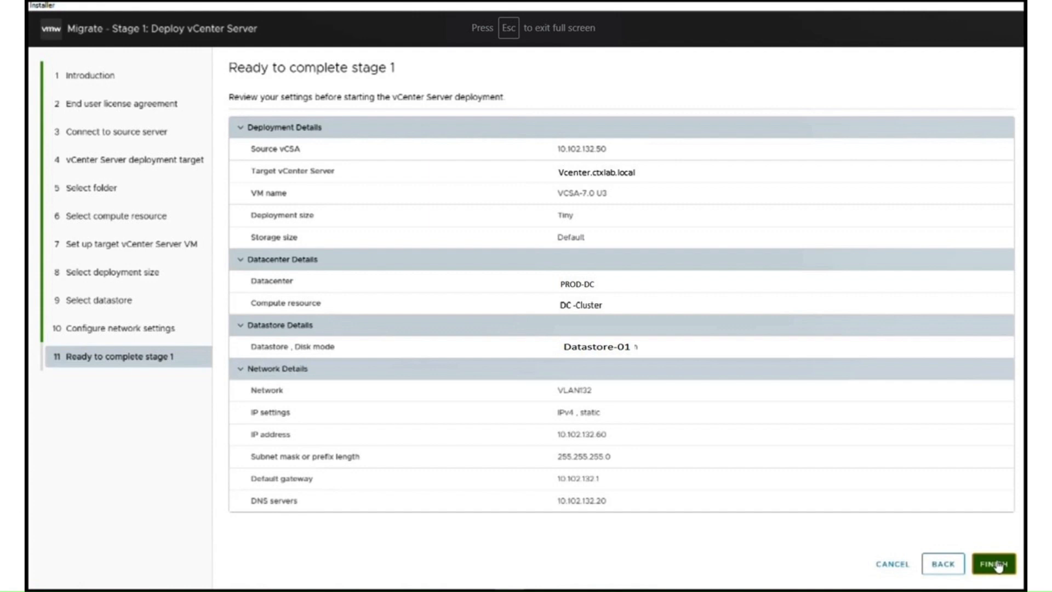
{"action": "left_click", "coordinate": [994, 564]}
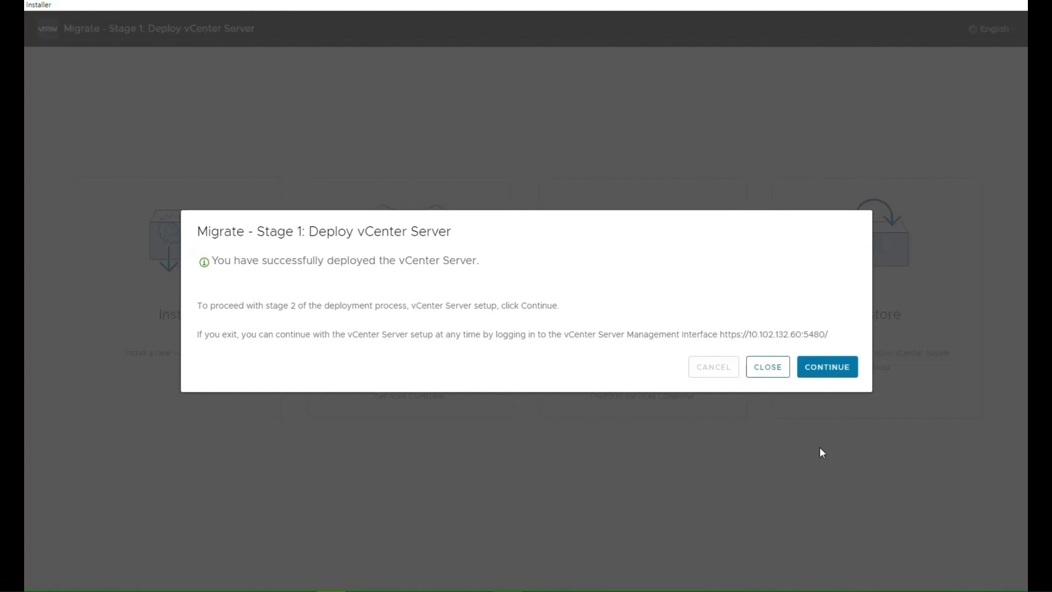
Proceed into Stage 2 and close the pre-migration check result.
{"action": "left_click", "coordinate": [839, 376]}
{"action": "left_click", "coordinate": [839, 377]}
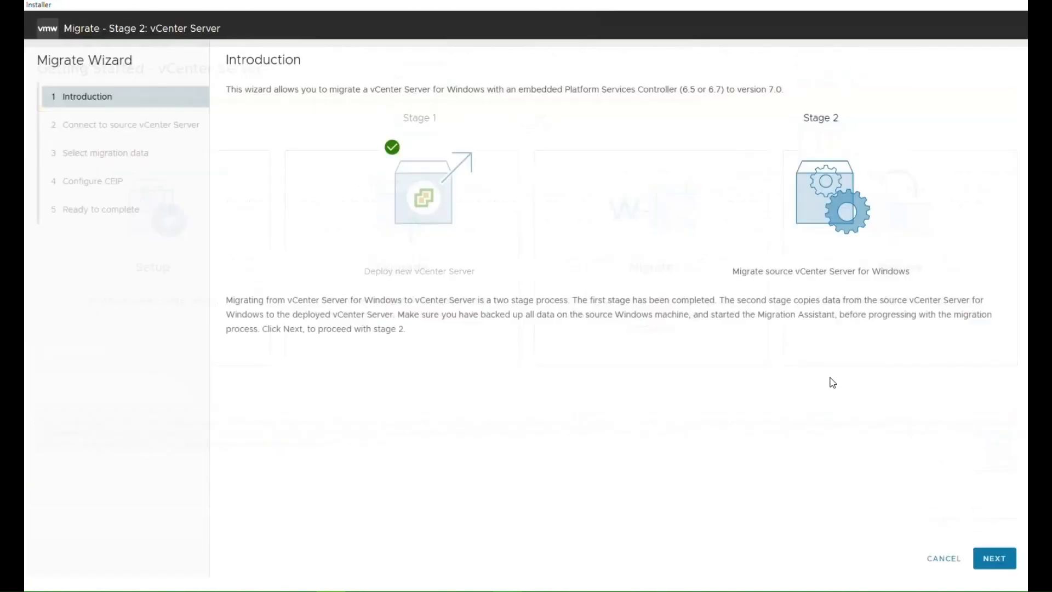
{"action": "left_click", "coordinate": [998, 570]}
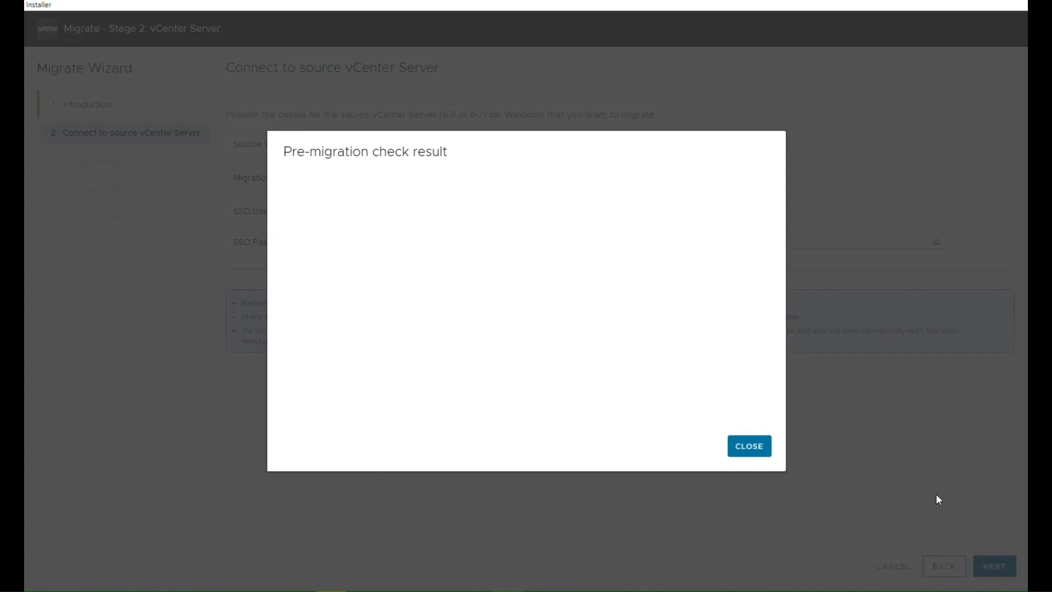
{"action": "left_click", "coordinate": [749, 447]}
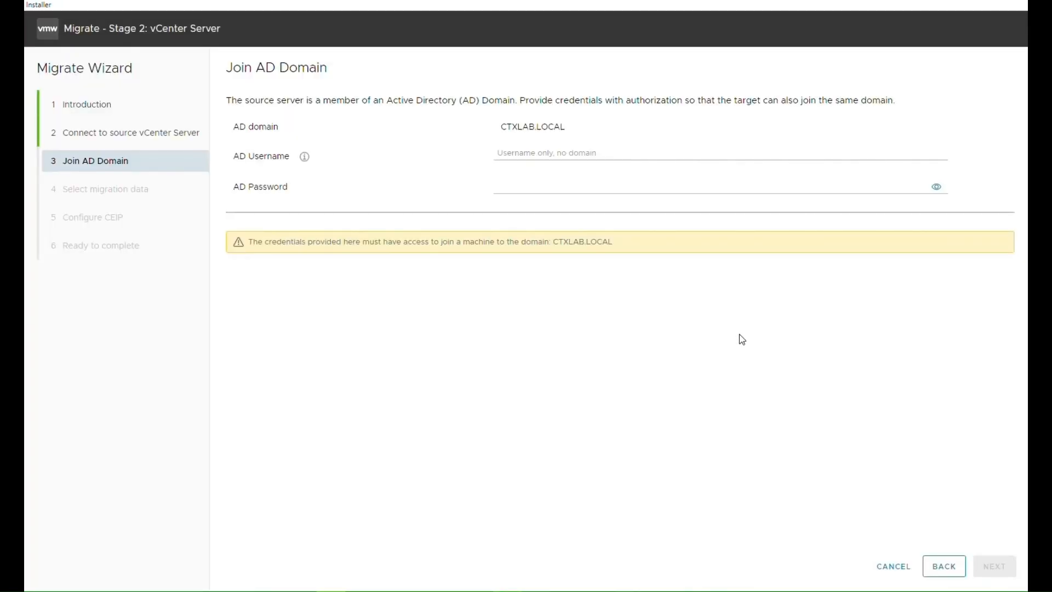
Join the CTXLAB.LOCAL AD domain with username administrator and the domain password.
{"action": "left_click", "coordinate": [541, 152]}
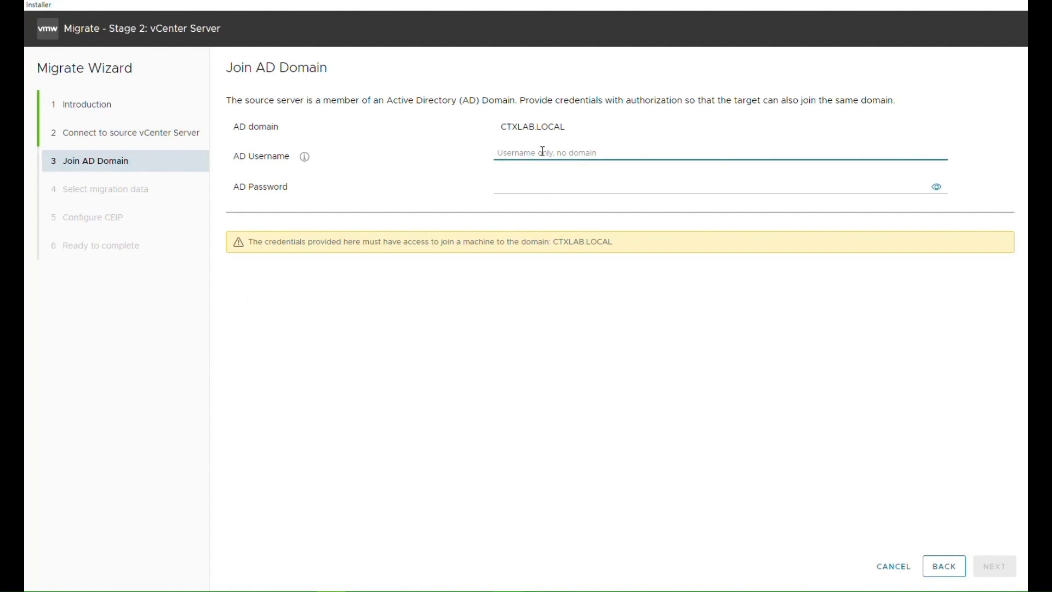
{"action": "type", "text": "administrator"}
{"action": "key", "text": "Tab"}
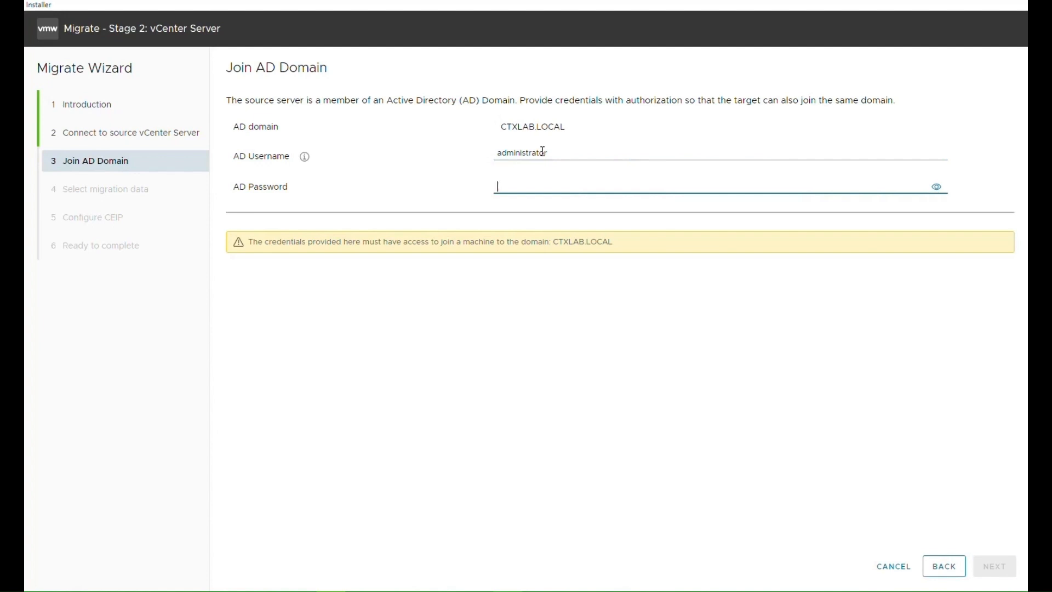
{"action": "type", "text": "**********"}
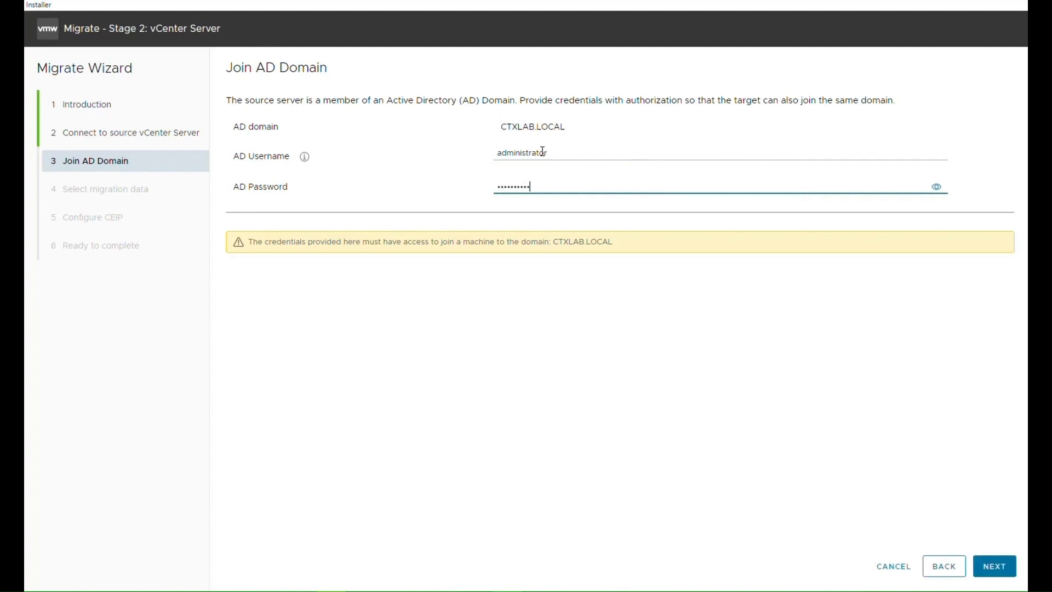
{"action": "type", "text": "***"}
{"action": "left_click", "coordinate": [995, 565]}
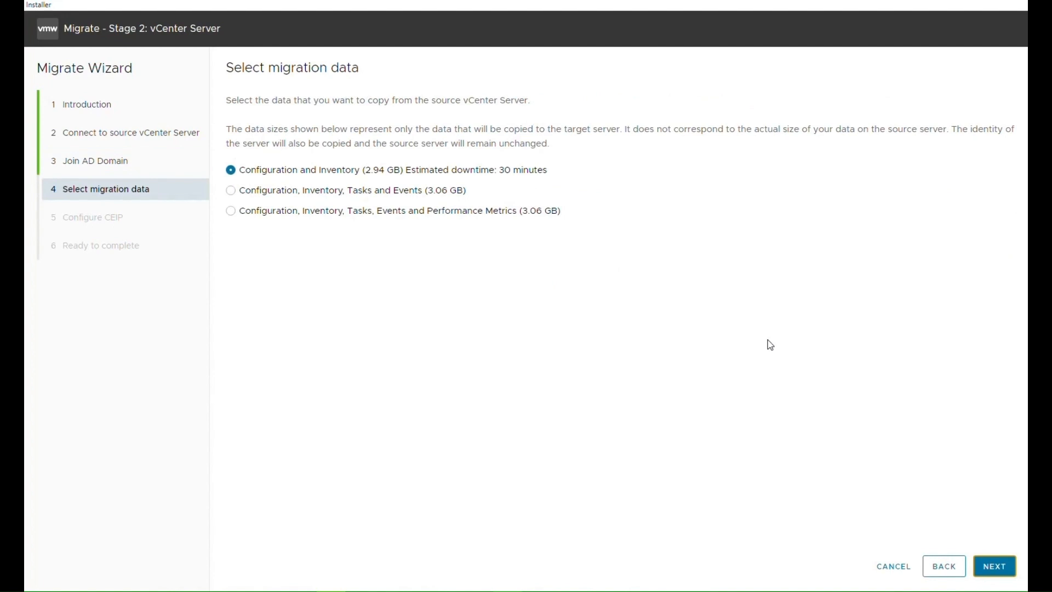
Keep Configuration and Inventory as the migration data and opt out of the CEIP.
{"action": "left_click", "coordinate": [1009, 573]}
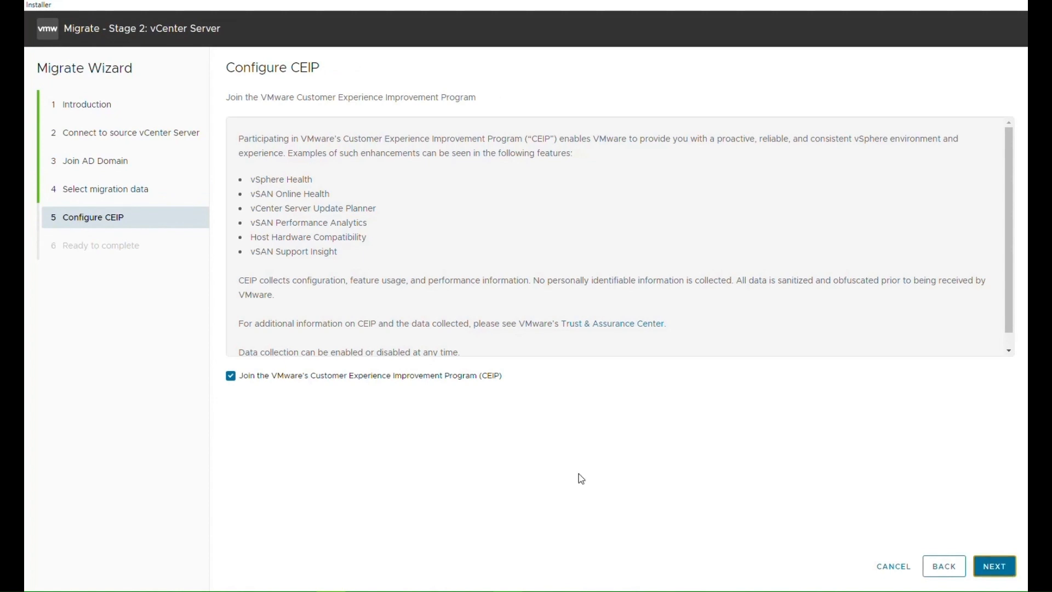
{"action": "left_click", "coordinate": [404, 377]}
{"action": "left_click", "coordinate": [995, 565]}
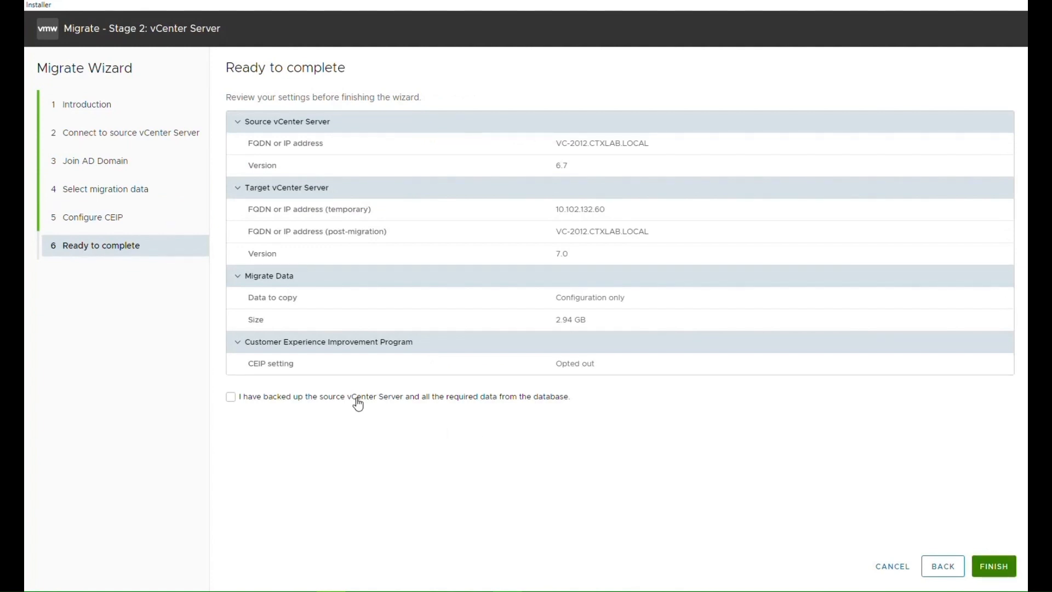
Confirm the source backup, finish the migration wizard and accept the source shutdown warning.
{"action": "left_click", "coordinate": [422, 403]}
{"action": "left_click", "coordinate": [1000, 570]}
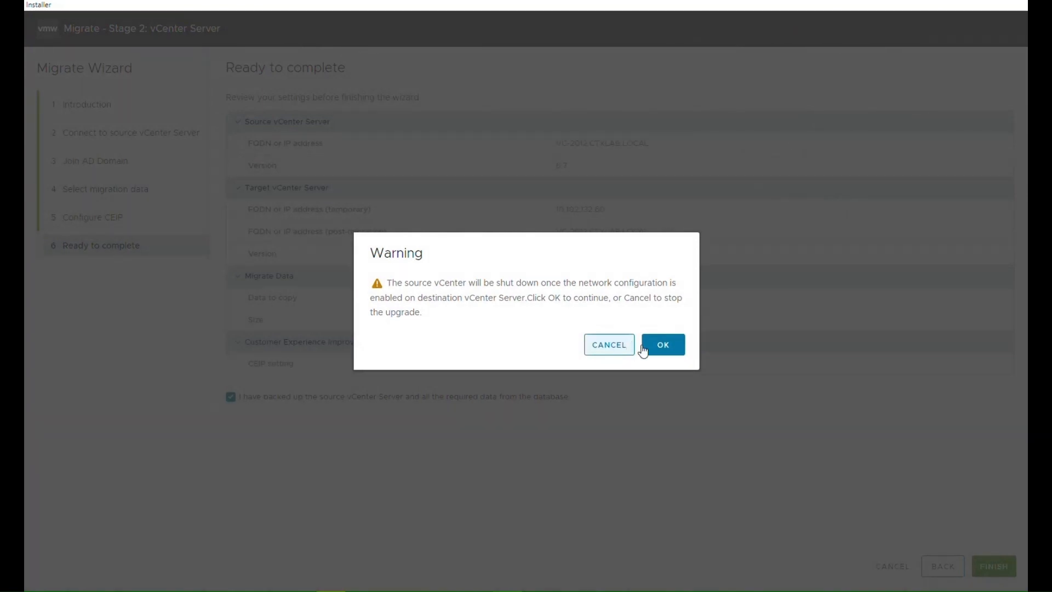
{"action": "left_click", "coordinate": [662, 345]}
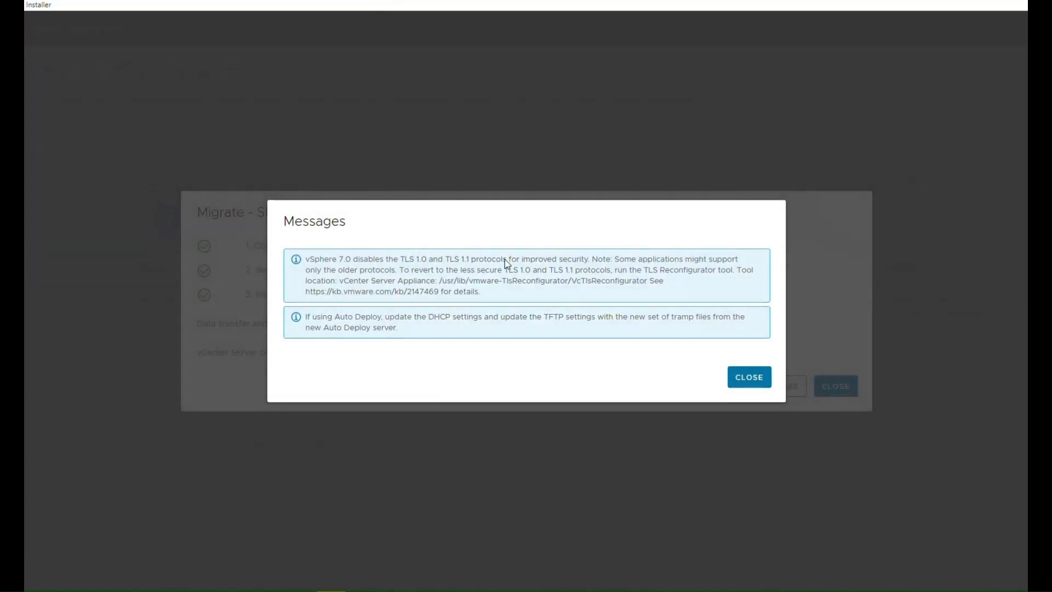
Close the migration messages and the Stage 2 completion dialog.
{"action": "left_click", "coordinate": [747, 378]}
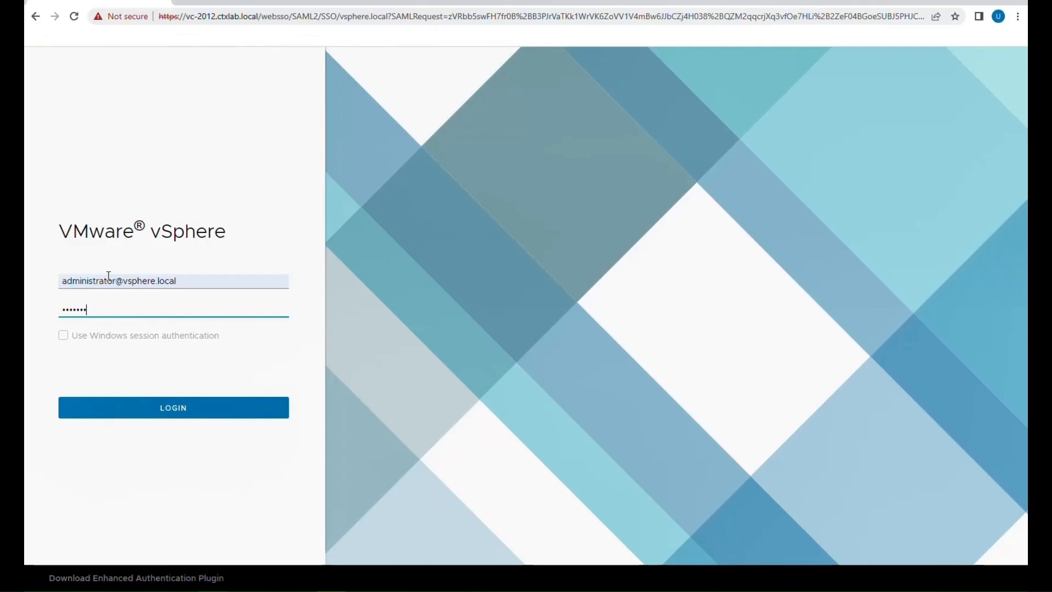
{"action": "key", "text": "Return"}
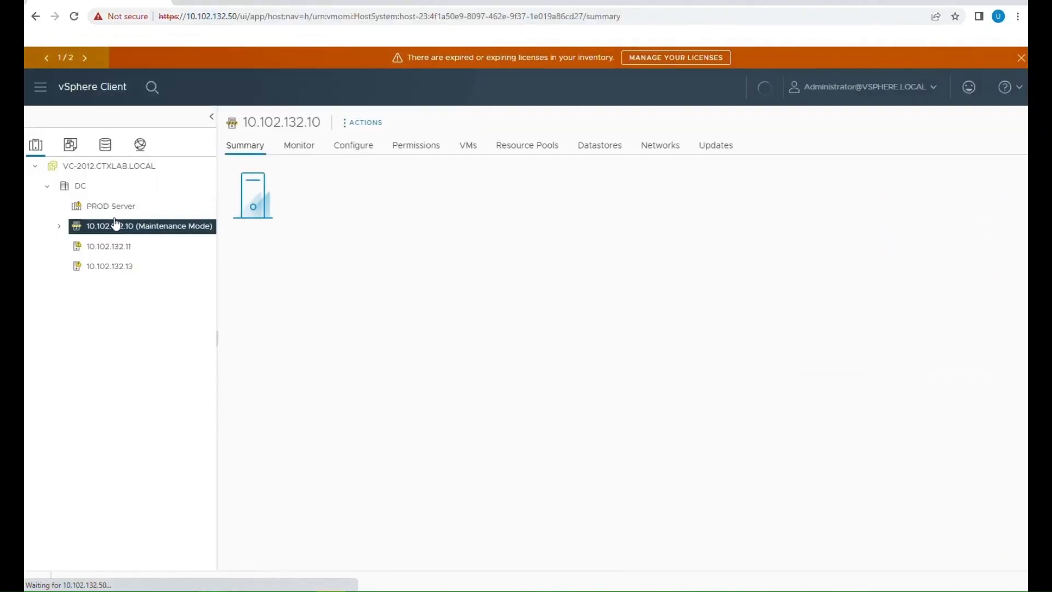
Check the version and build of VC-2012.CTXLAB.LOCAL on its vSphere Client summary.
{"action": "left_click", "coordinate": [110, 206]}
{"action": "left_click", "coordinate": [107, 172]}
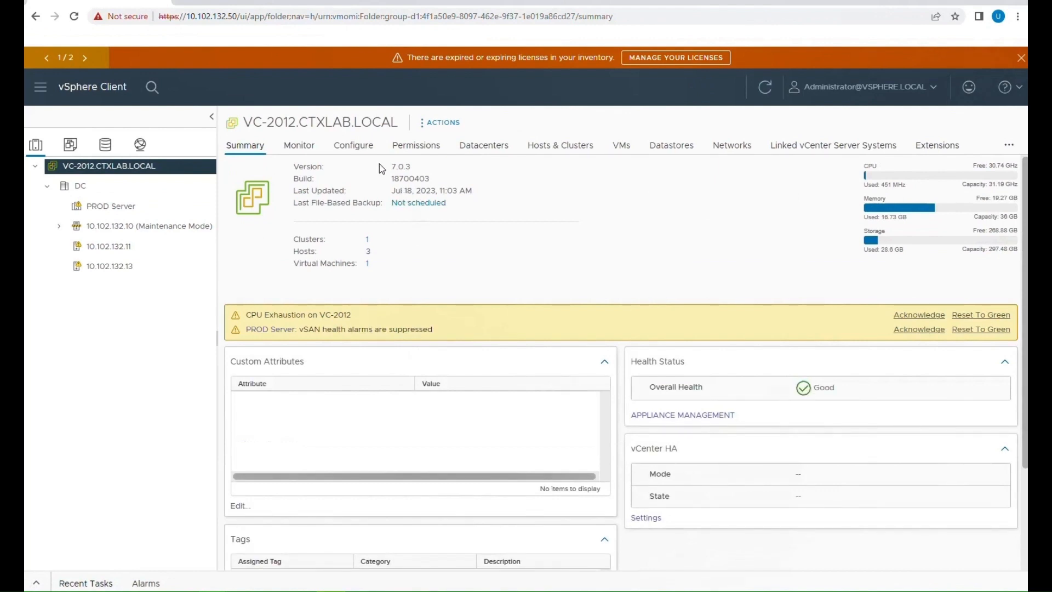
{"action": "double_click", "coordinate": [397, 166]}
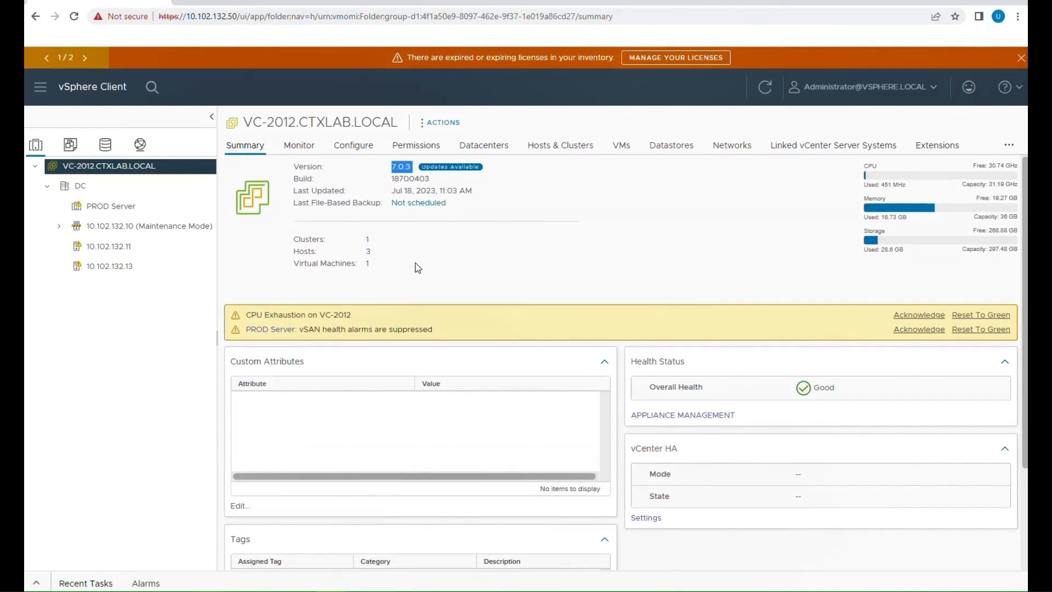
{"action": "left_click", "coordinate": [429, 176]}
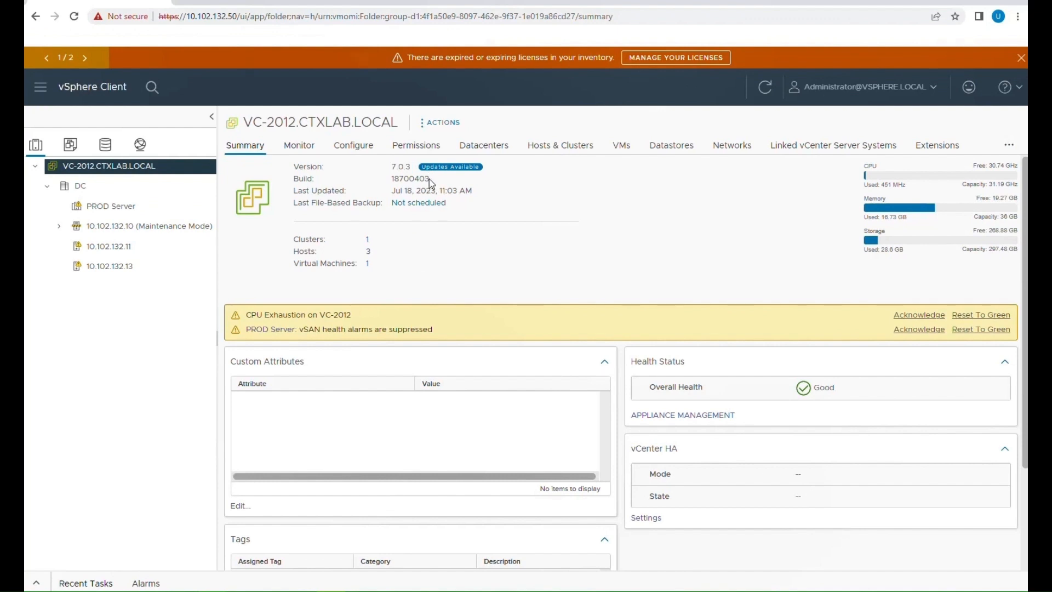